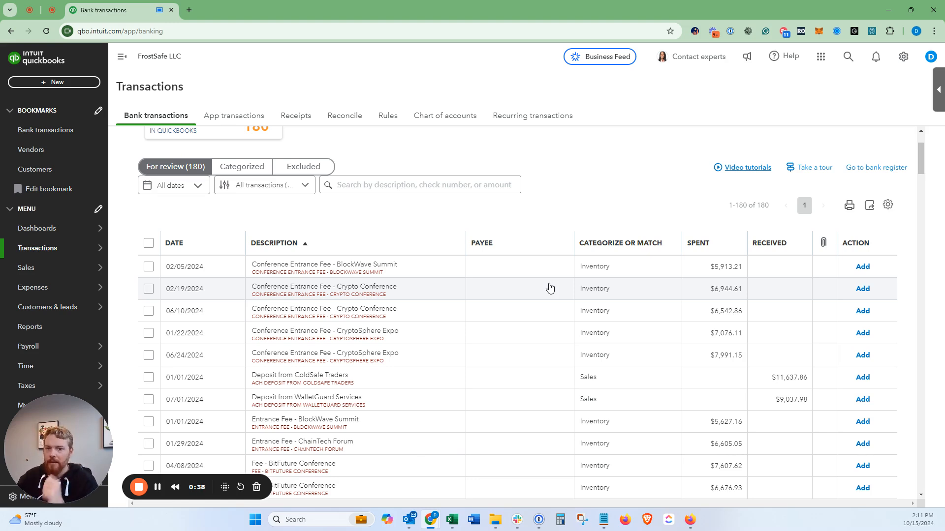
Step: Filter the for-review bank transactions to show only money out
scroll(470, 289, down, 1)
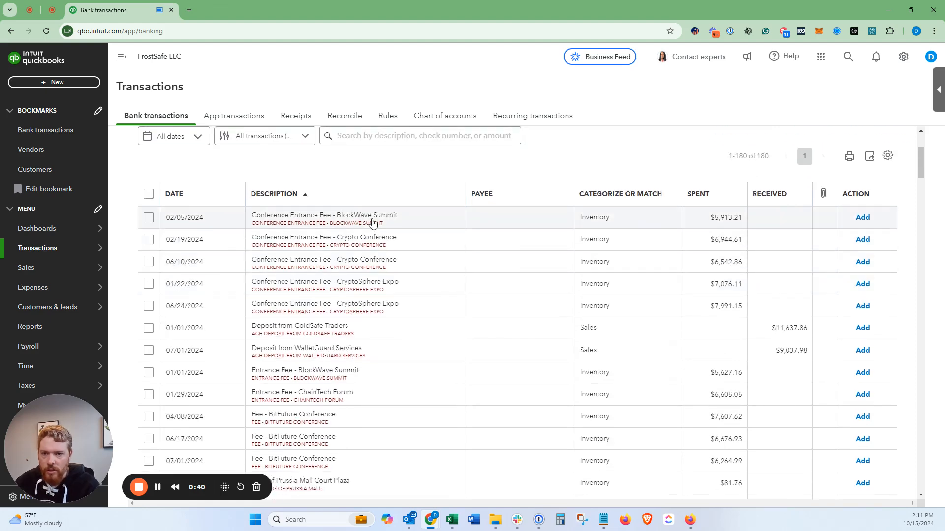
scroll(359, 219, up, 3)
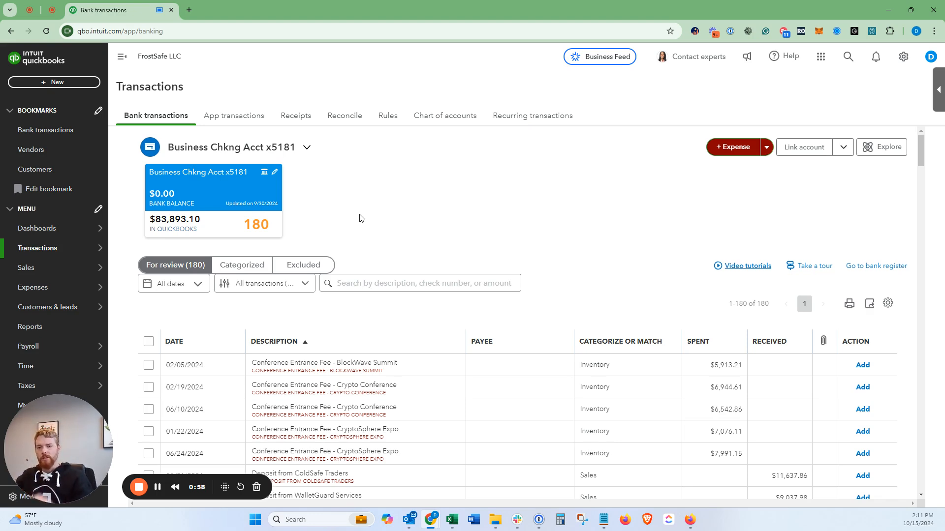
scroll(361, 211, down, 4)
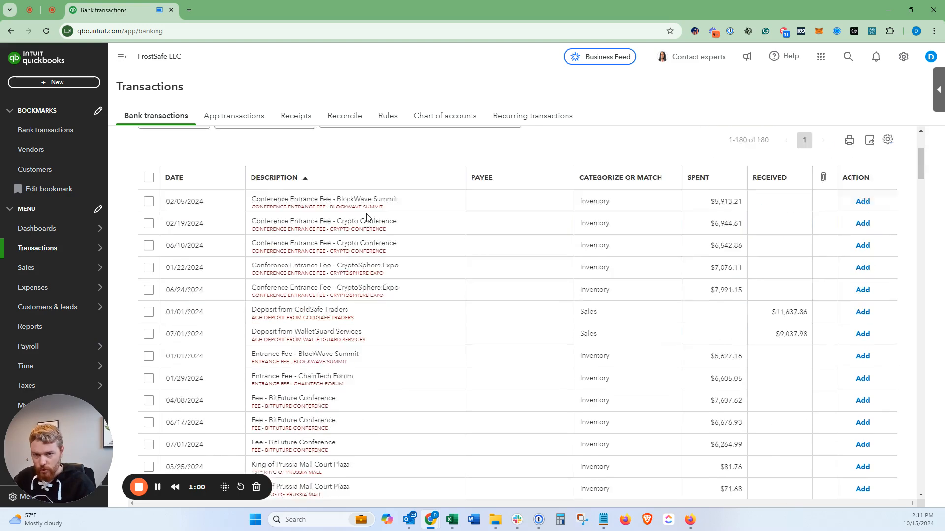
scroll(363, 201, up, 3)
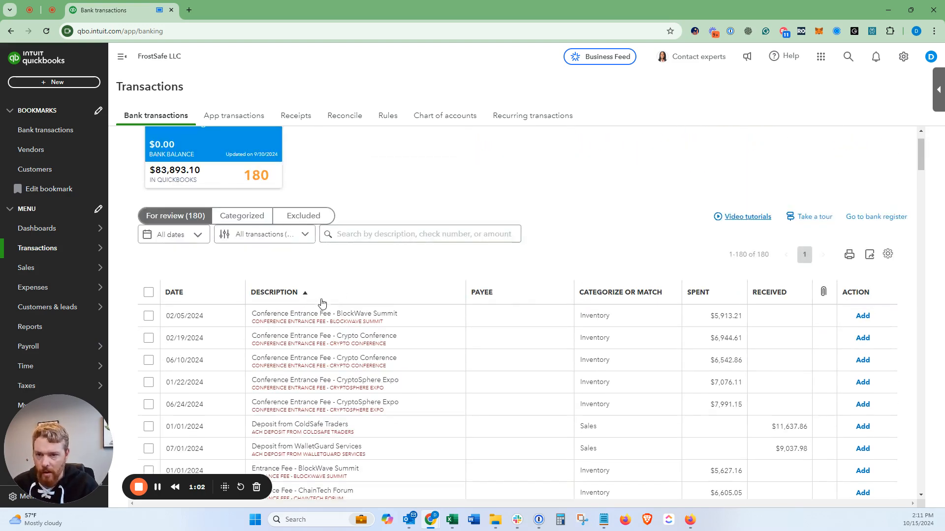
click(293, 234)
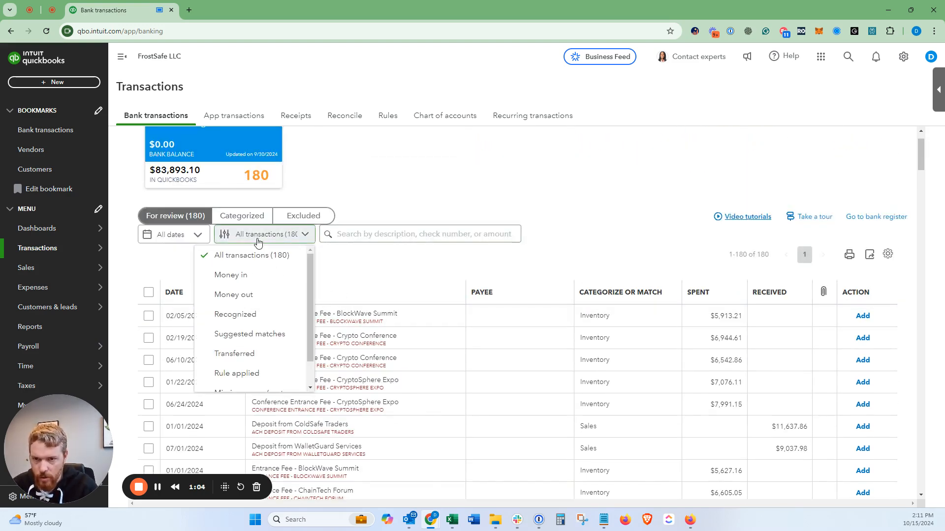
click(399, 273)
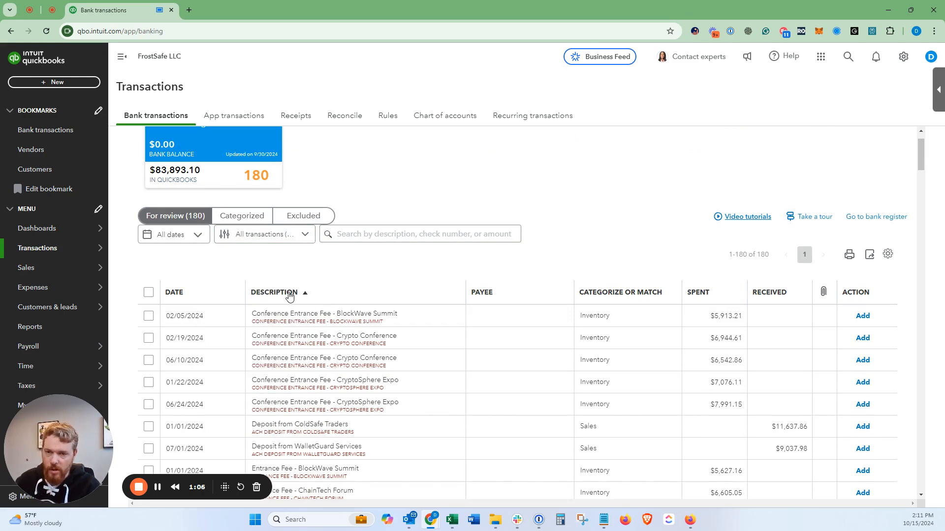
click(266, 238)
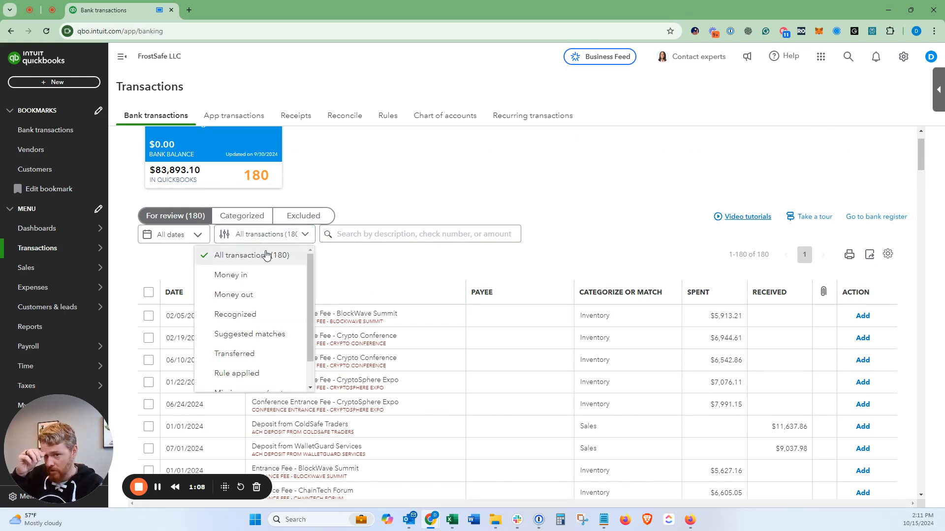
click(256, 295)
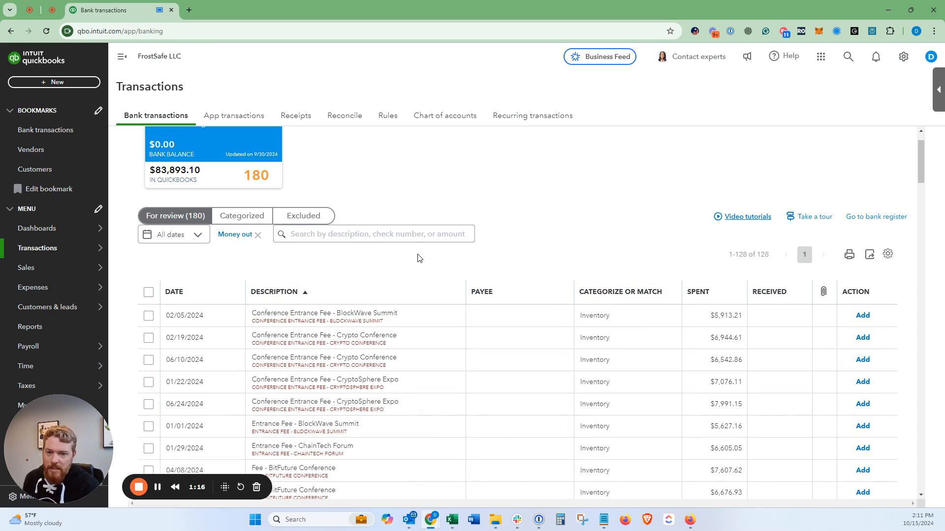
Step: Review the descriptions, assigned categories and recurring vendors in the money-out transaction list
scroll(335, 309, down, 3)
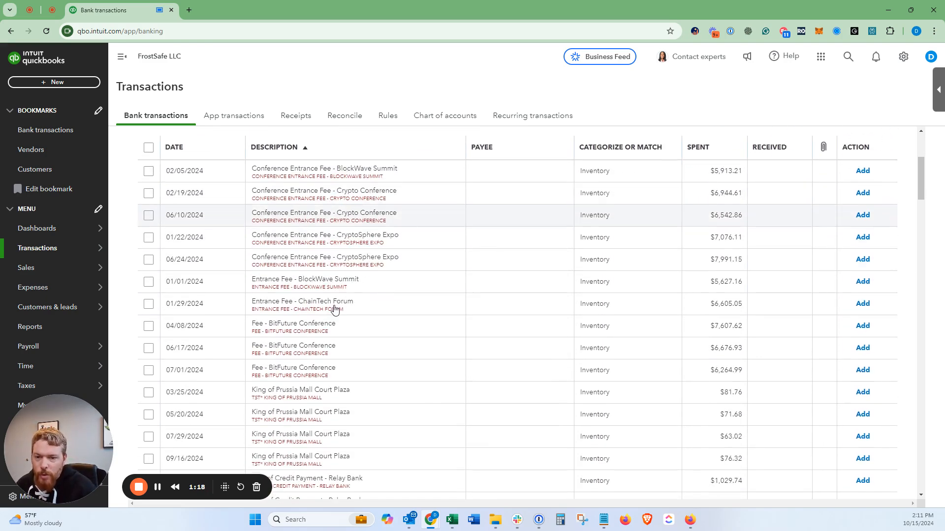
scroll(334, 309, down, 6)
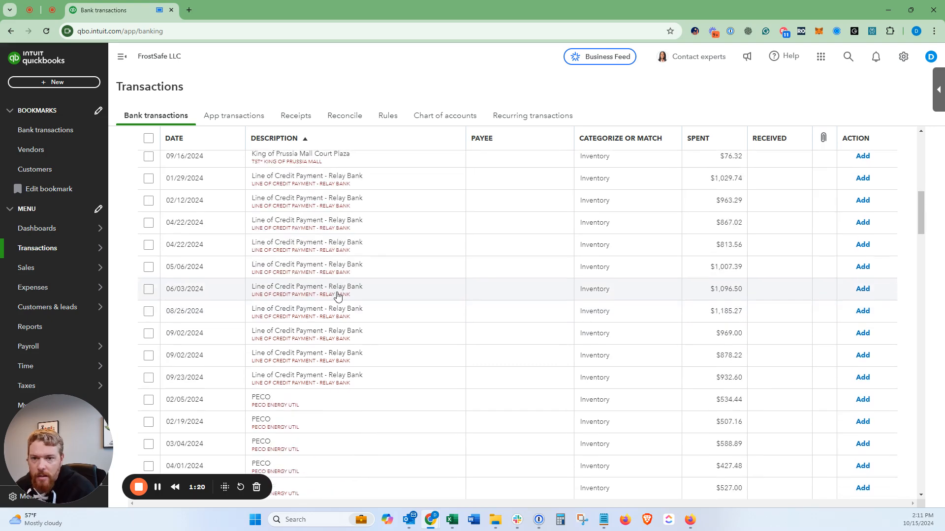
scroll(338, 296, down, 4)
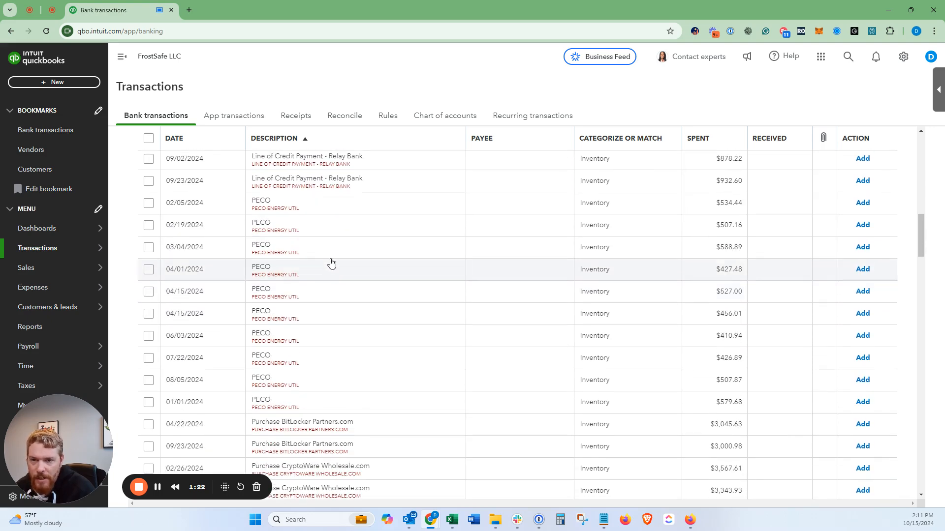
click(331, 210)
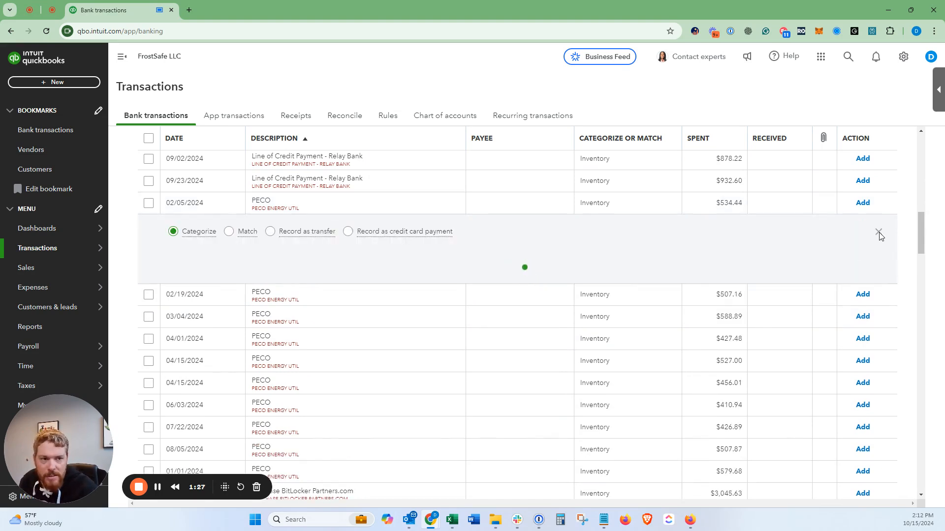
click(269, 212)
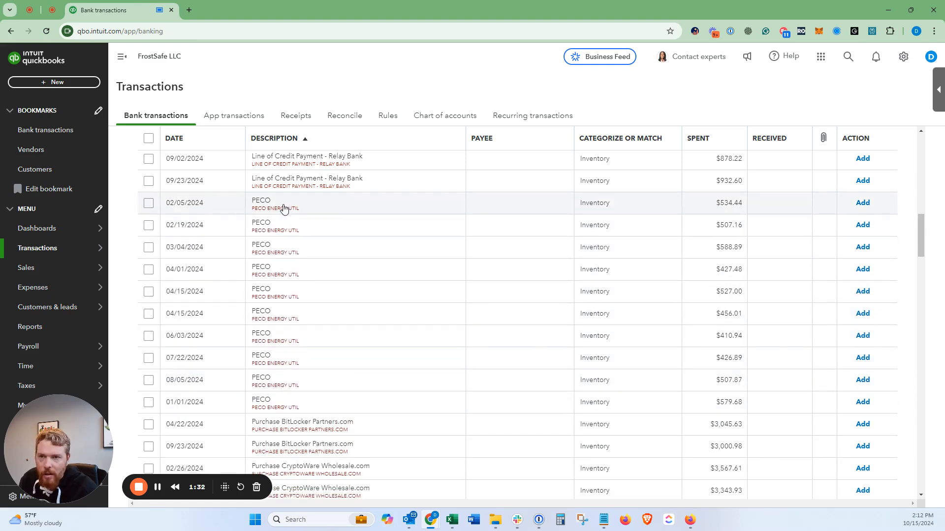
scroll(284, 276, down, 2)
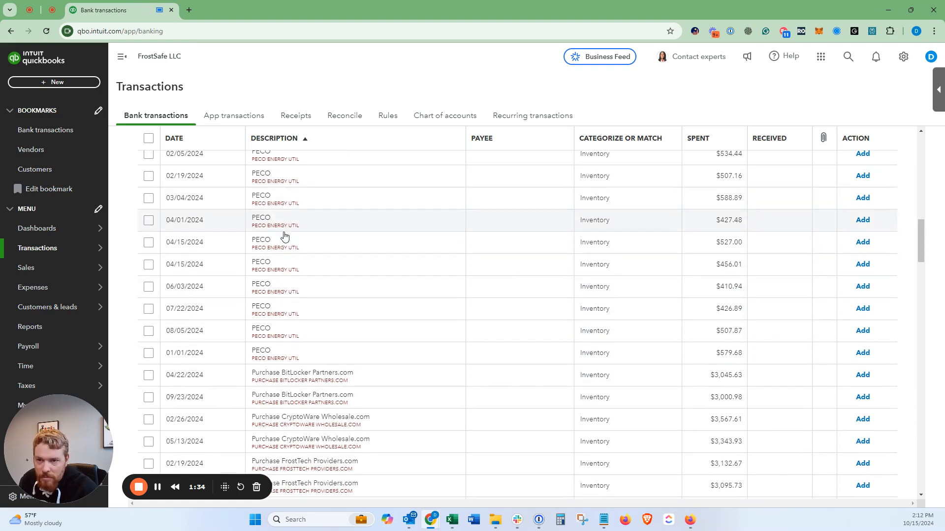
scroll(284, 253, down, 1)
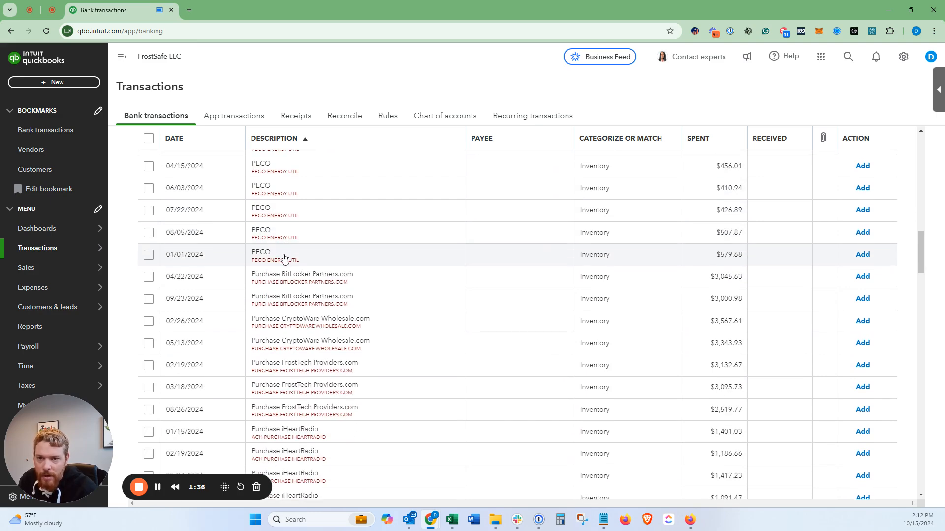
scroll(284, 275, down, 1)
scroll(286, 246, up, 2)
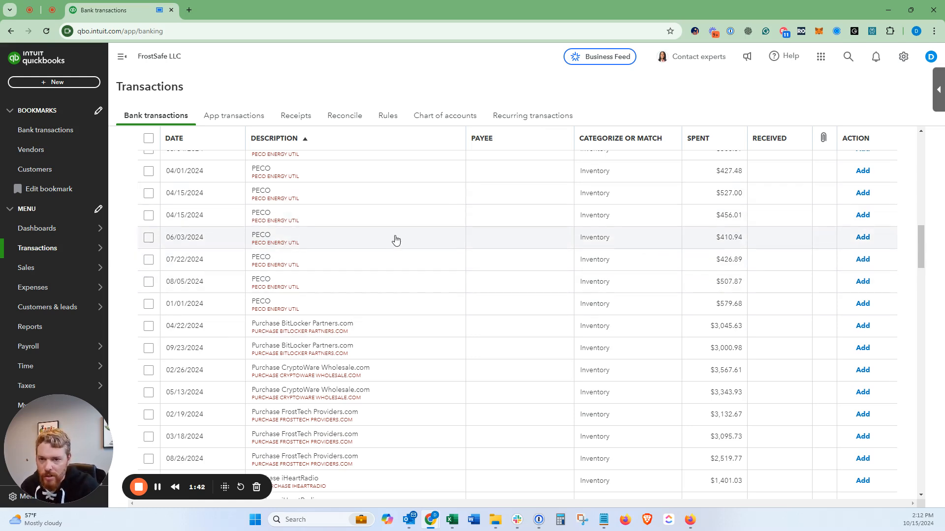
scroll(392, 238, down, 2)
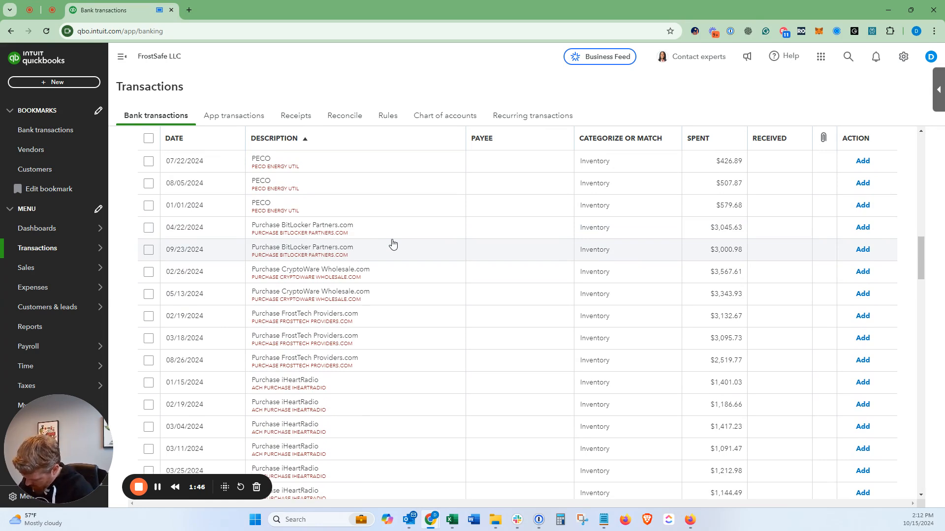
scroll(388, 245, down, 2)
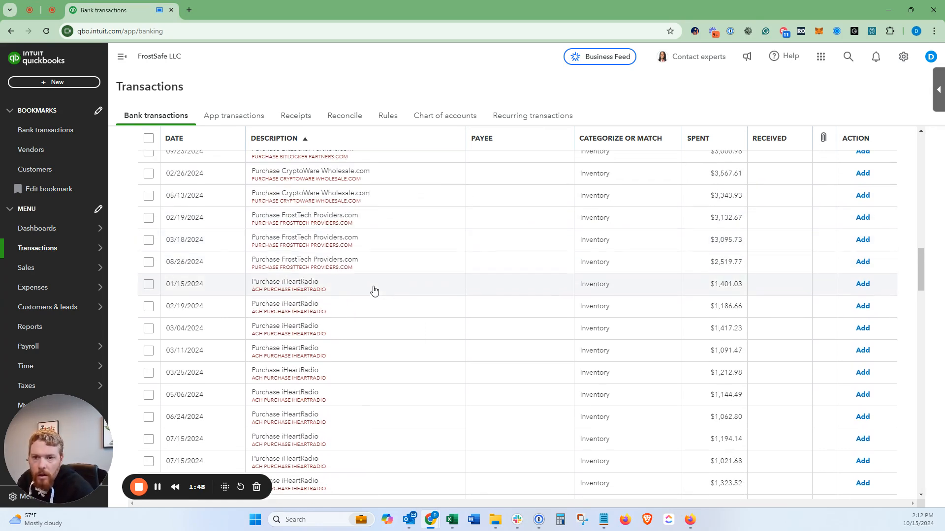
scroll(370, 294, down, 1)
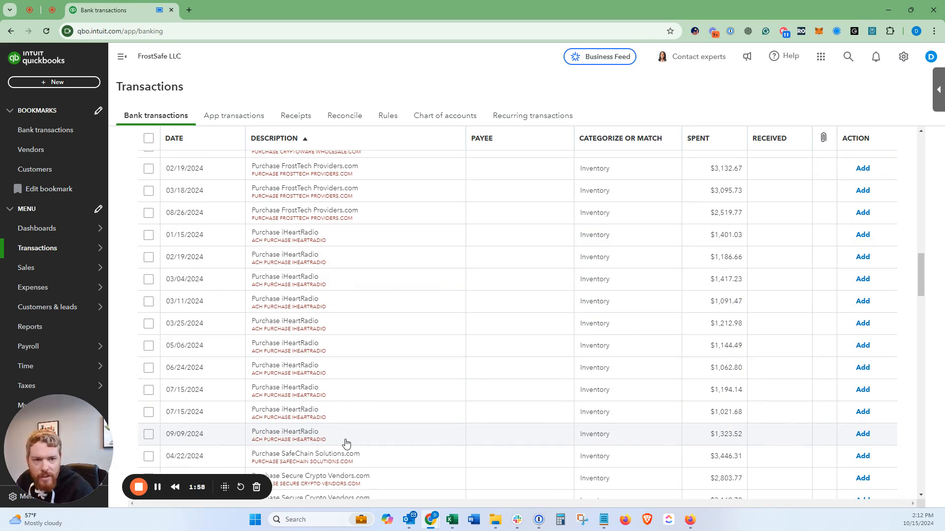
scroll(369, 369, down, 2)
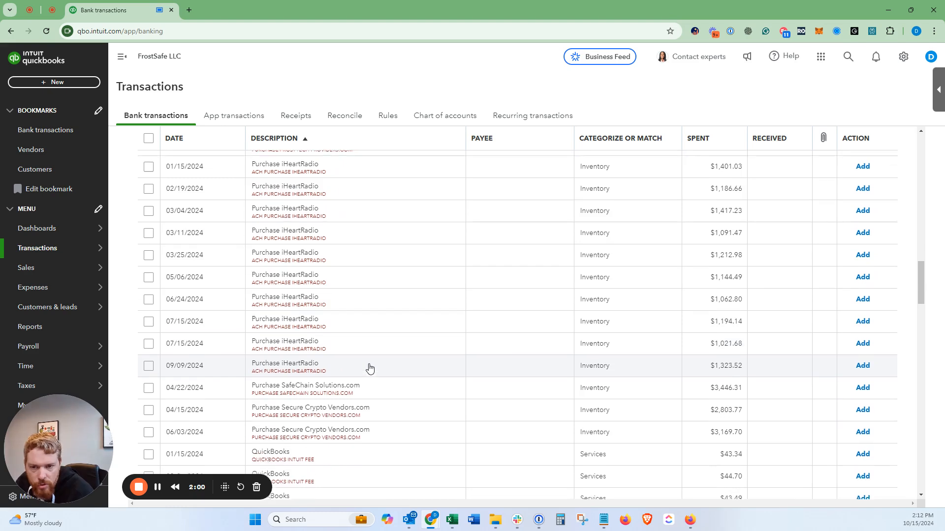
scroll(369, 369, down, 3)
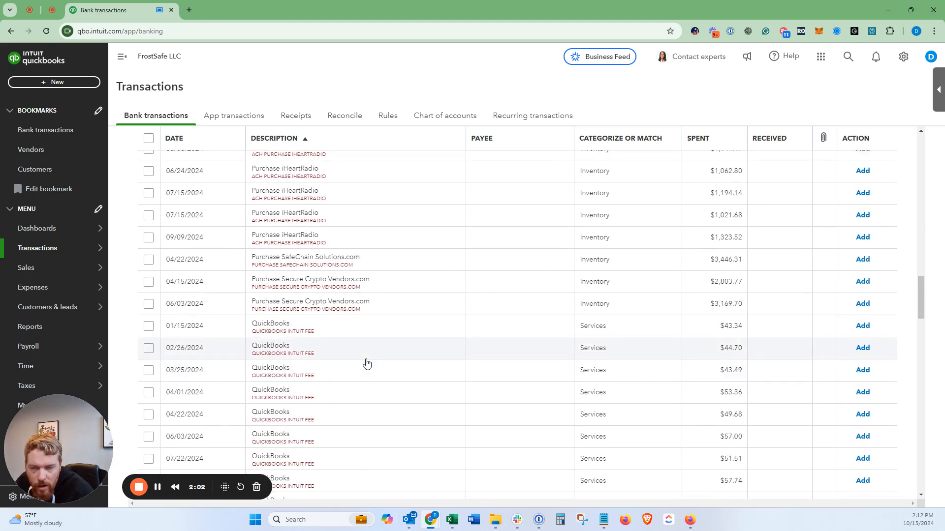
scroll(366, 363, down, 2)
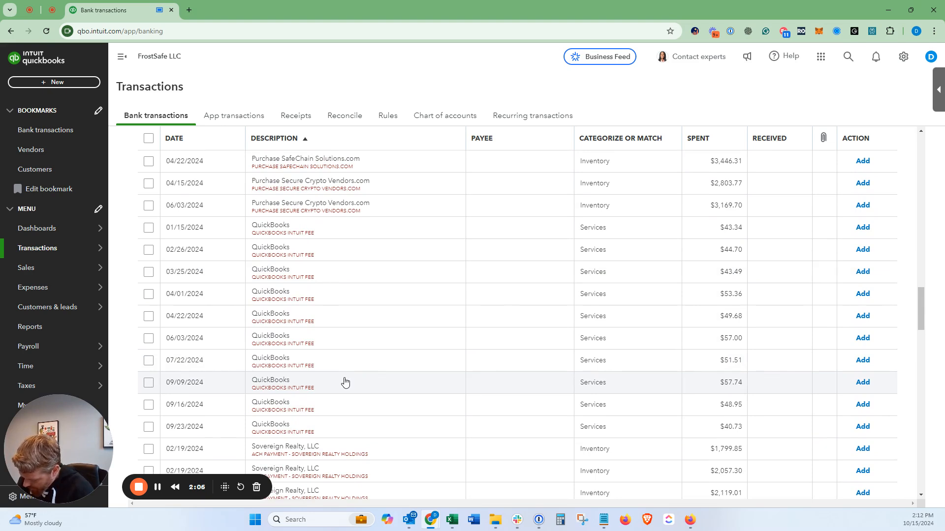
scroll(344, 381, down, 3)
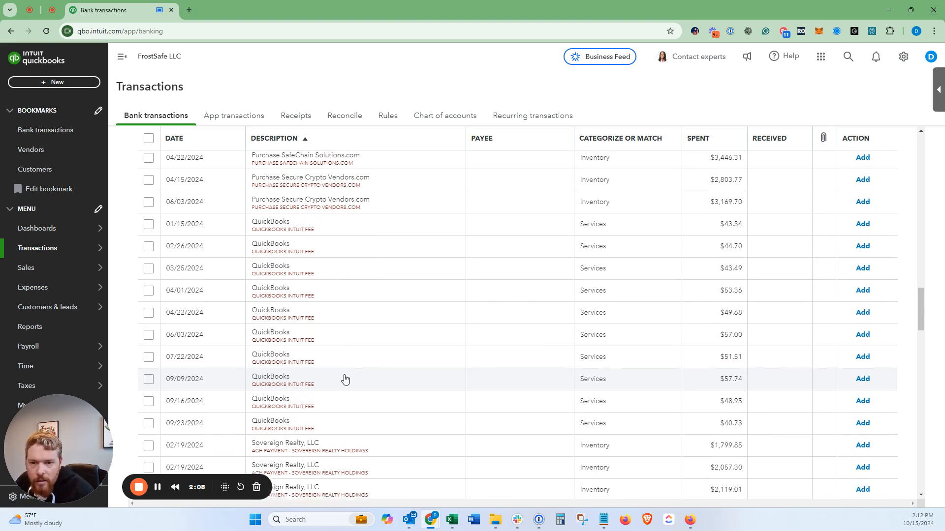
scroll(372, 349, down, 3)
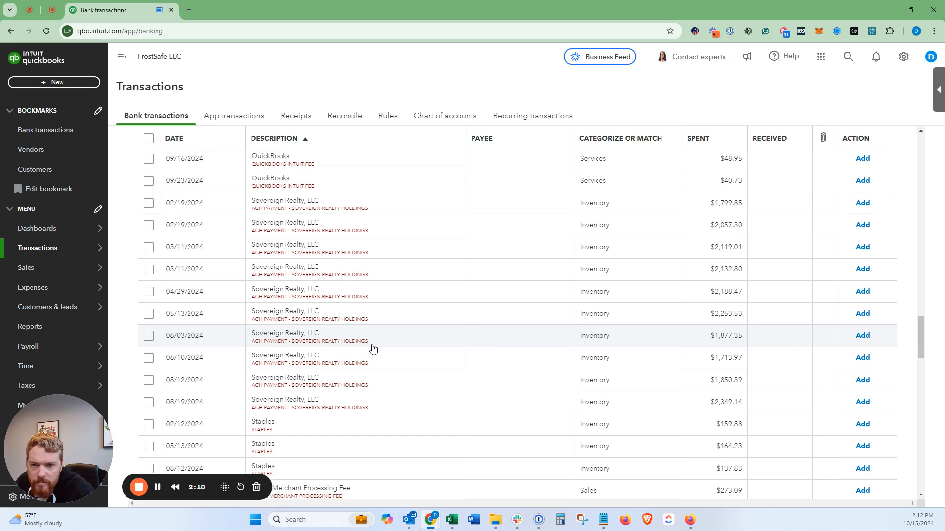
scroll(373, 349, down, 1)
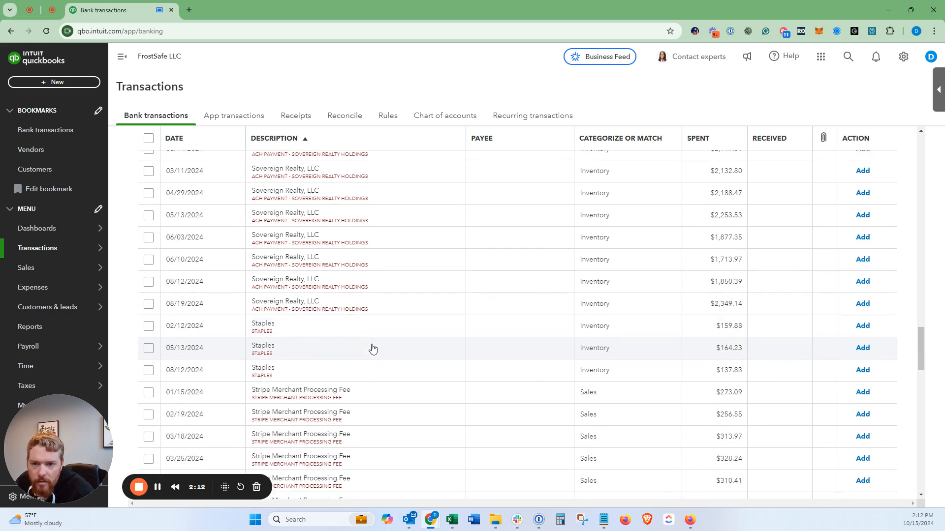
scroll(372, 349, down, 5)
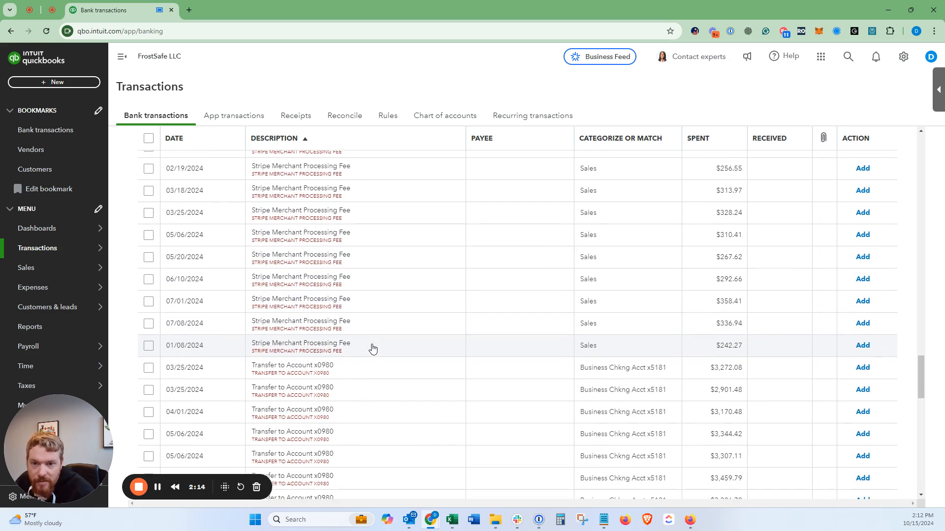
Step: Search the money-out transactions for "peco" and leave the matching rows unselected
scroll(372, 348, up, 8)
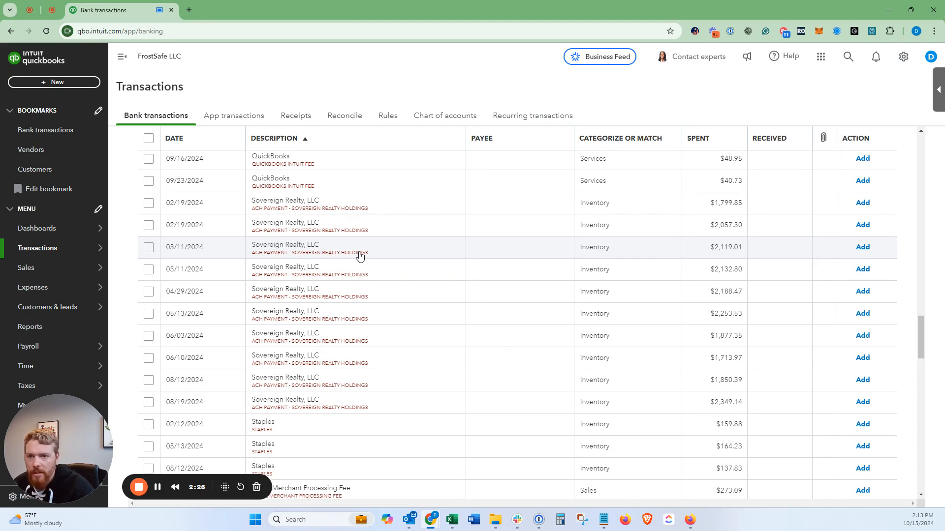
scroll(359, 261, up, 20)
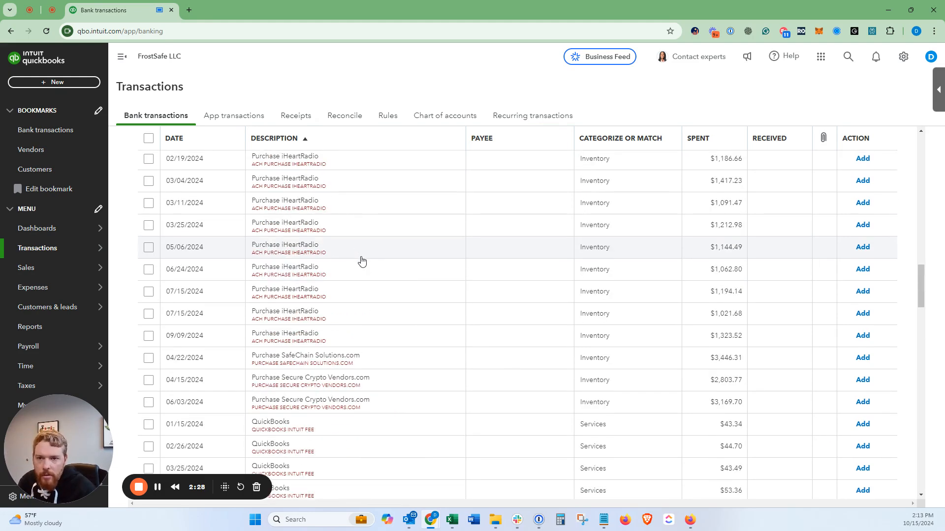
click(366, 185)
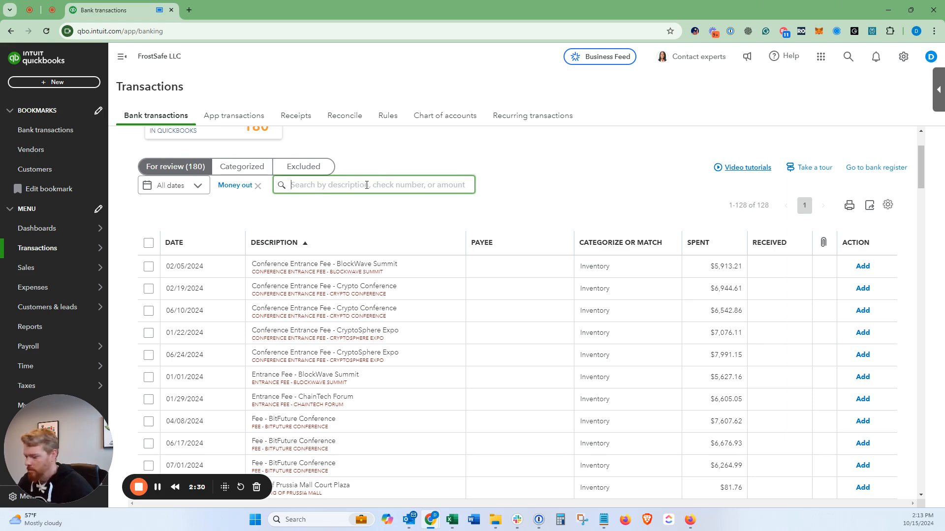
text(pec)
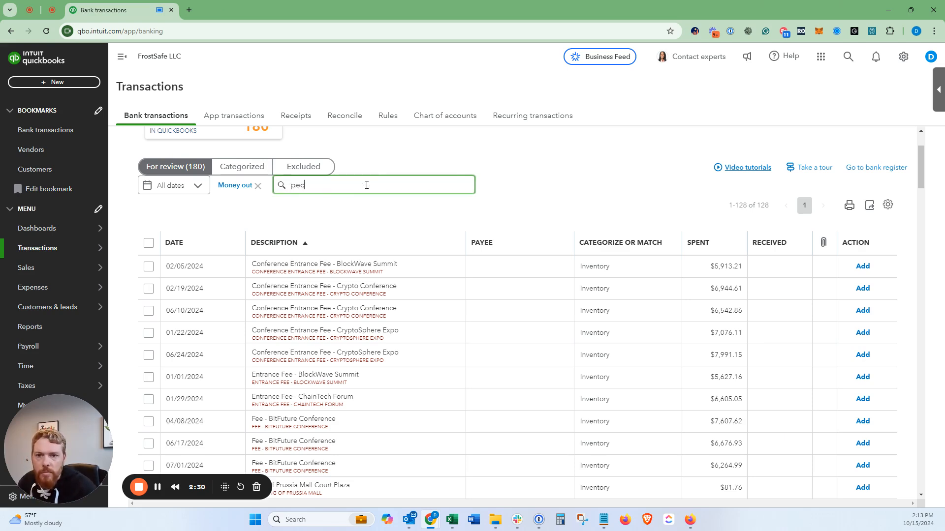
text(o)
scroll(246, 251, down, 1)
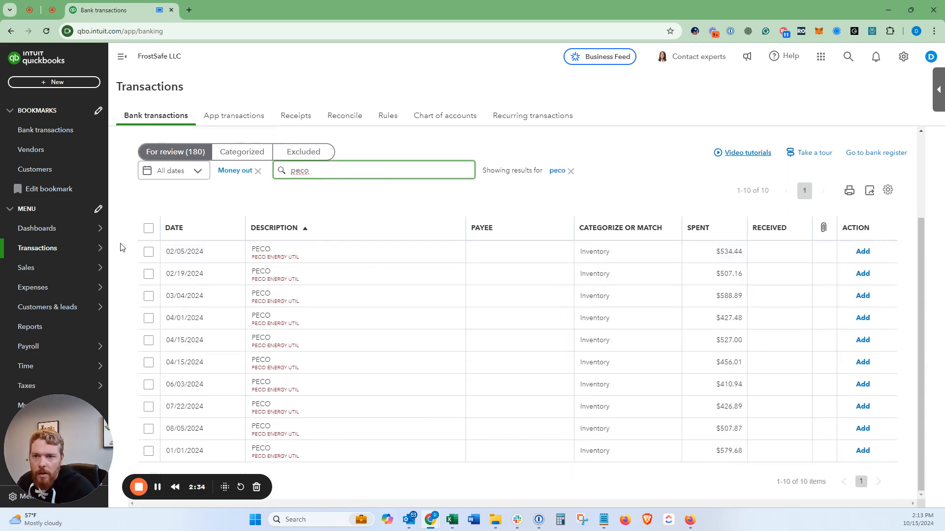
click(149, 229)
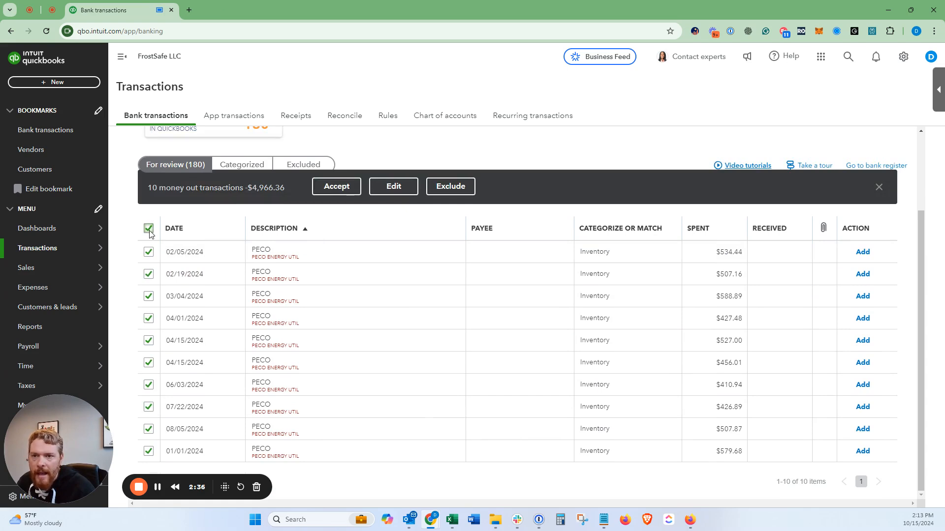
click(148, 229)
Step: Open the 02/05/2024 PECO transaction and assign it a newly added vendor named PECO
click(388, 262)
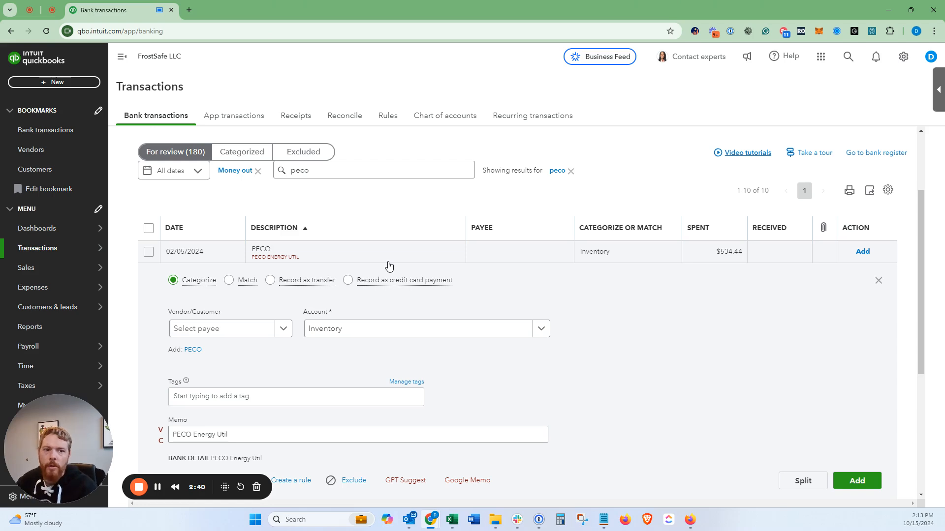
click(241, 329)
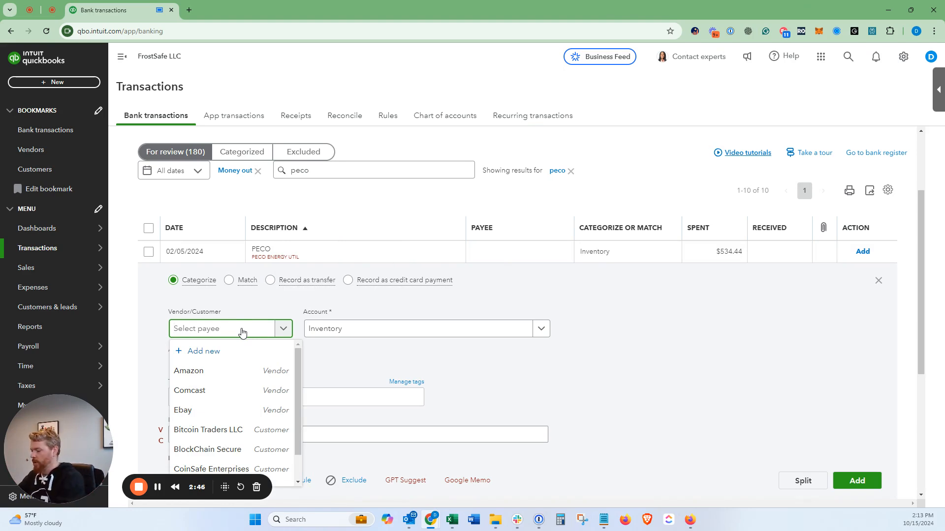
text(PECO)
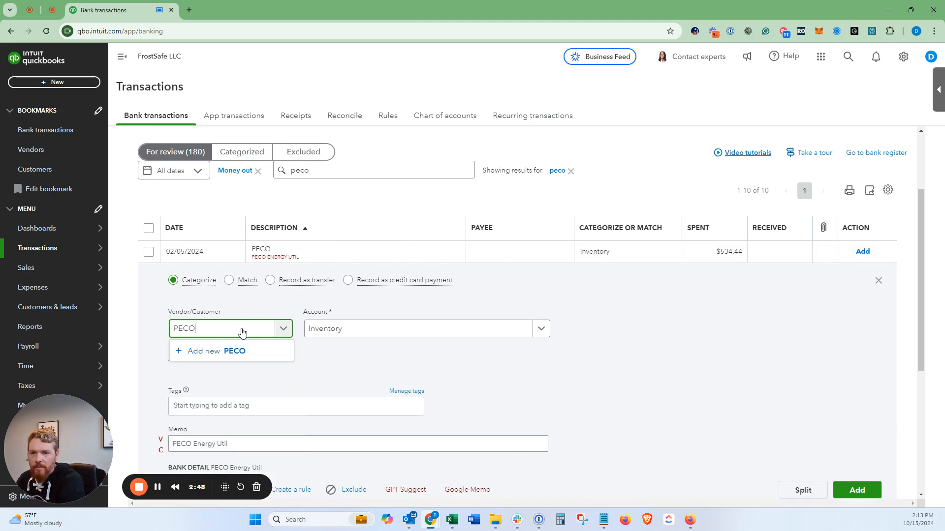
key(Return)
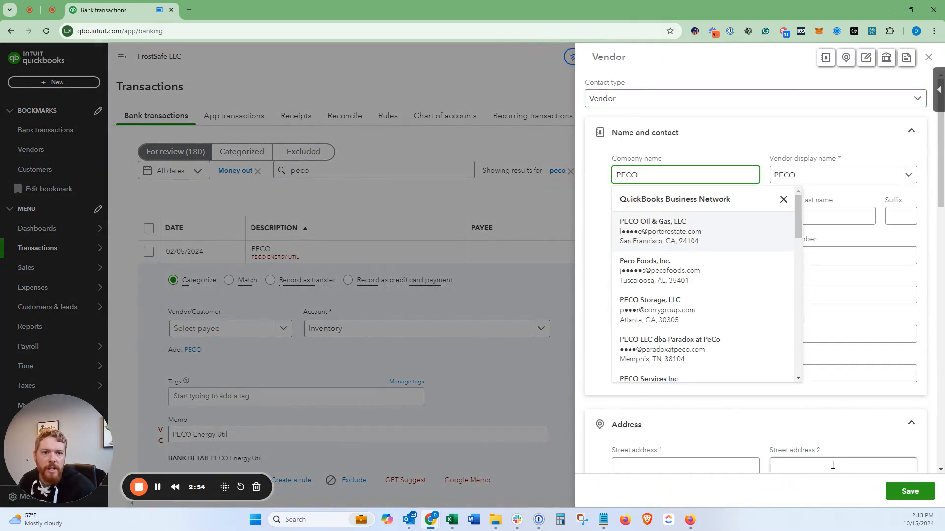
click(910, 490)
click(909, 491)
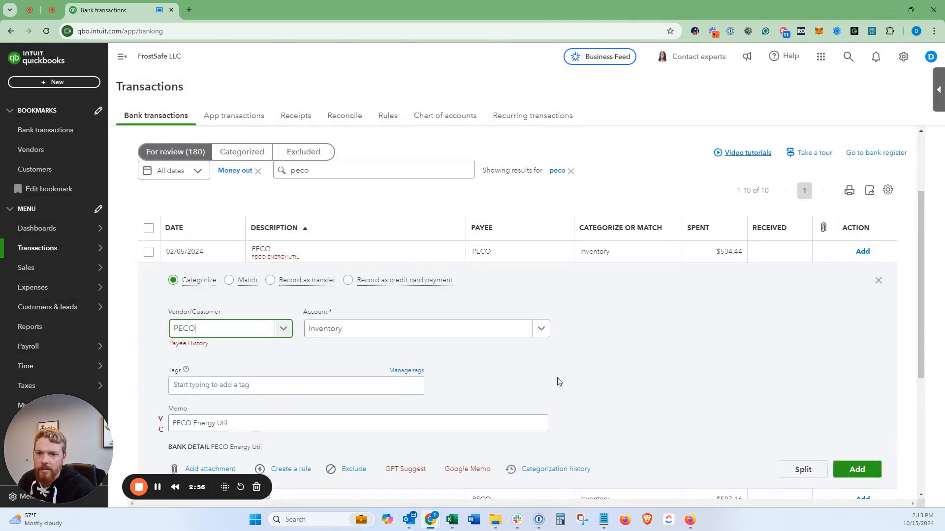
Step: Create a new account named Utilities with account type Expenses from the PECO transaction's account choice
click(396, 334)
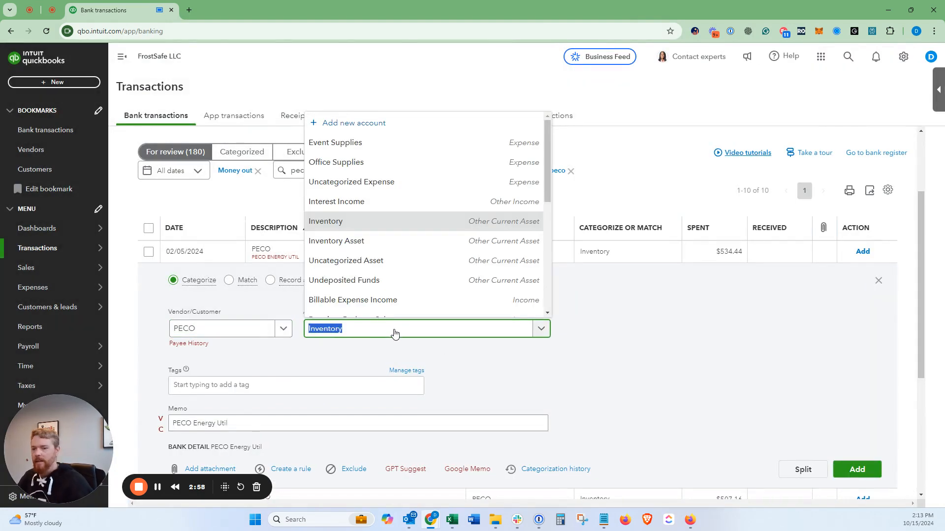
text(Ut)
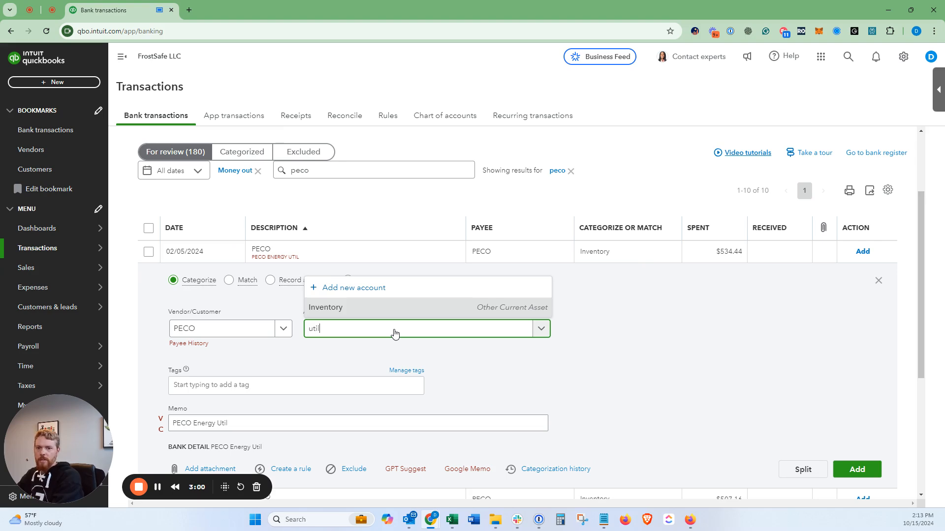
key(BackSpace)
text(tilities)
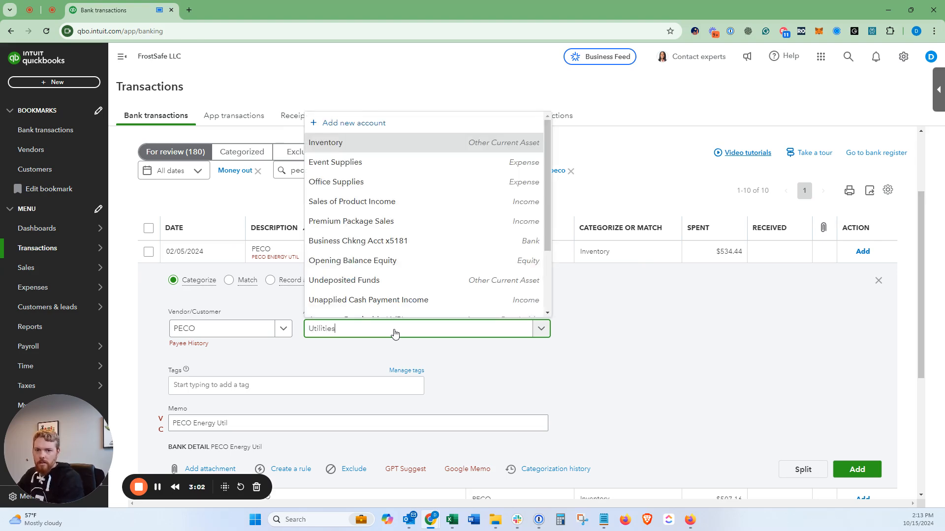
key(ctrl+a)
key(Tab)
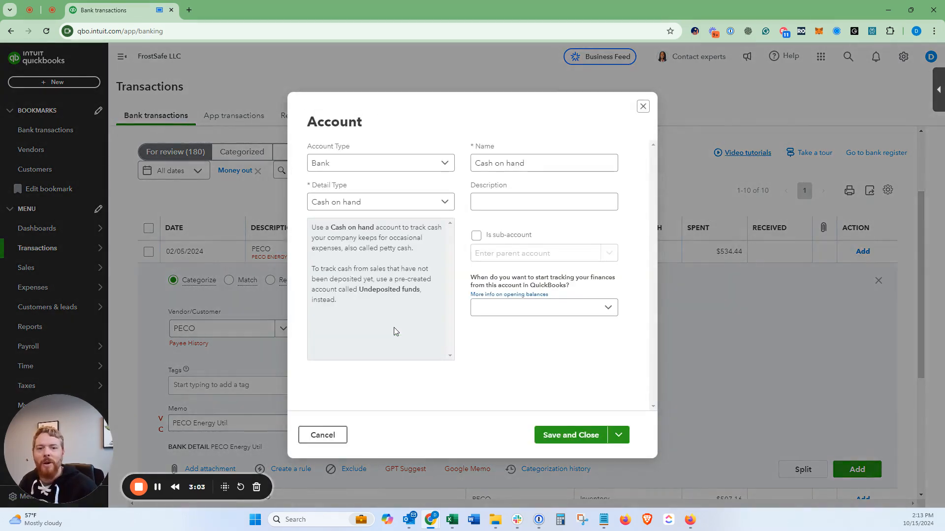
click(371, 166)
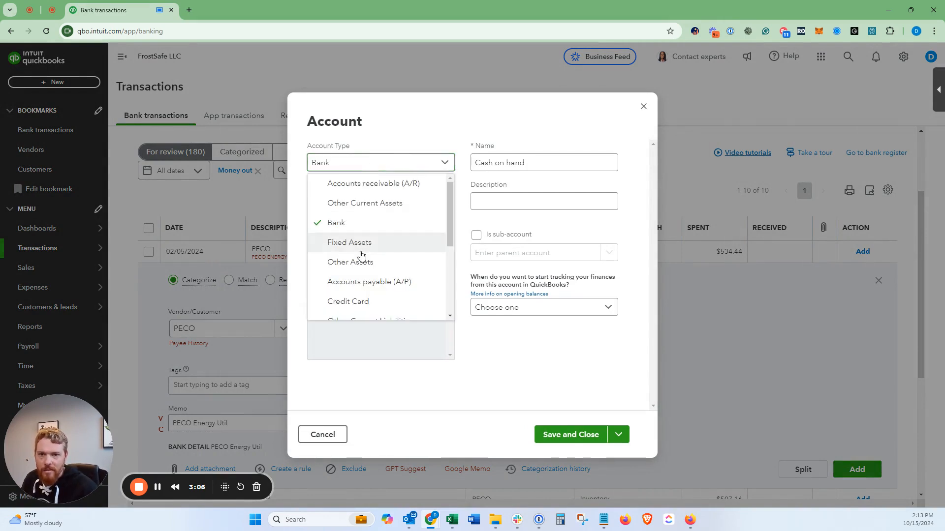
scroll(361, 254, down, 1)
scroll(362, 252, down, 2)
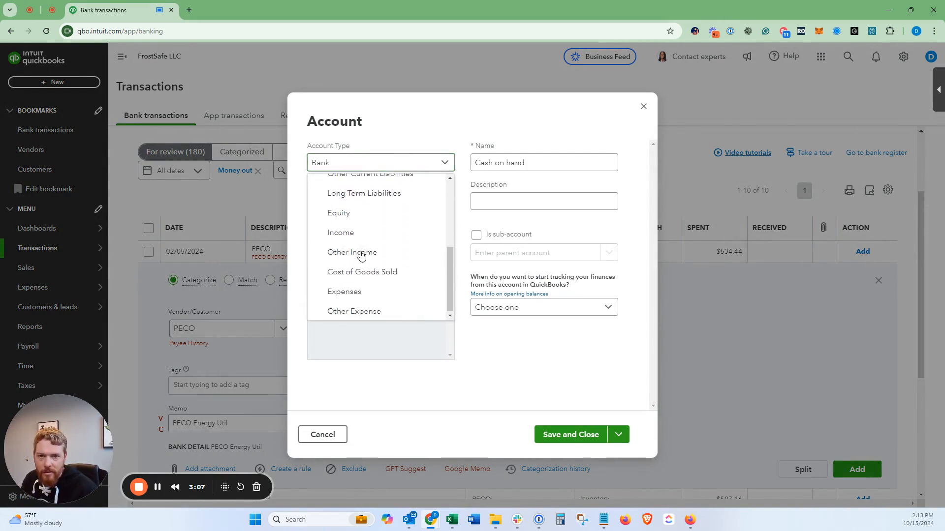
click(358, 292)
key(Tab)
text(Utilities)
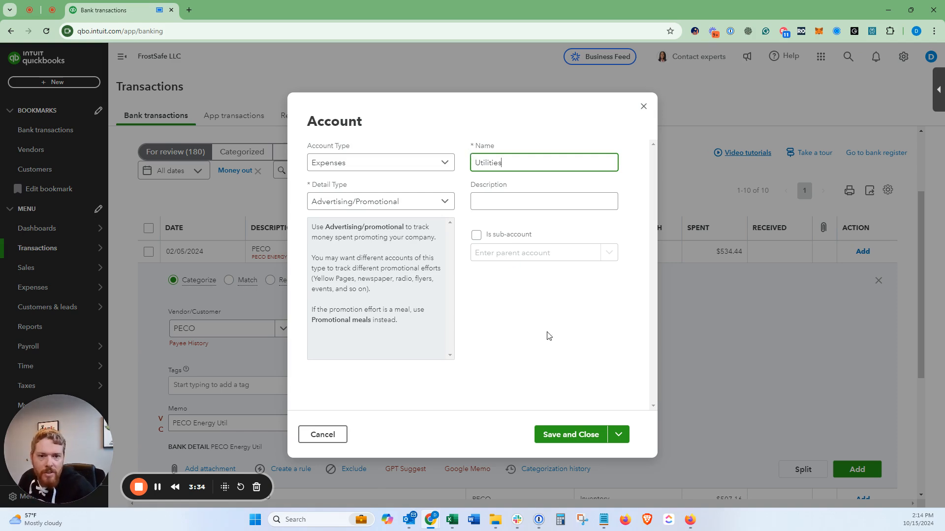
click(556, 440)
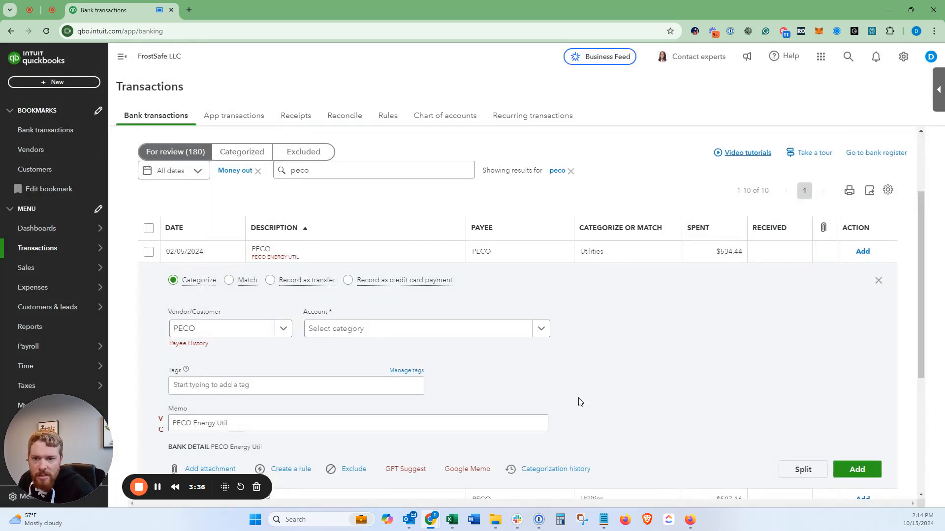
Step: Set the account of the 02/05/2024 PECO transaction to Utilities
click(378, 330)
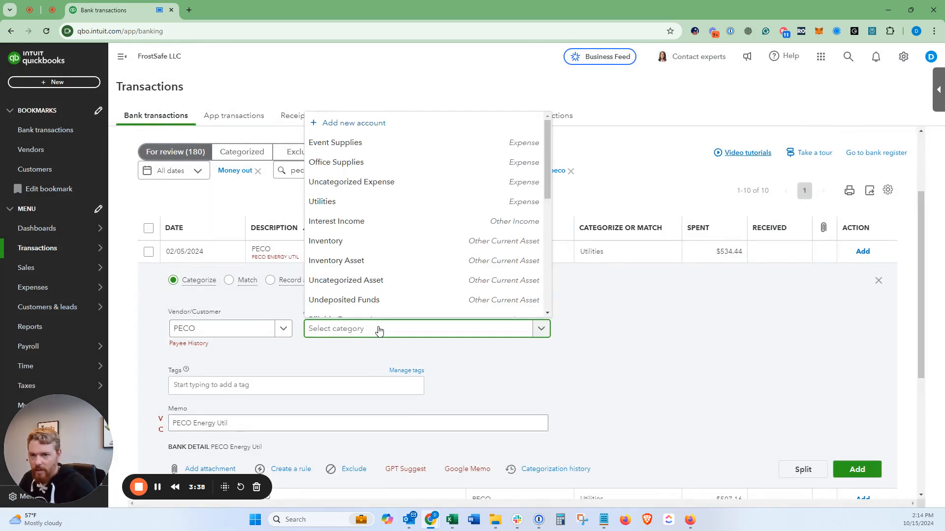
text(util)
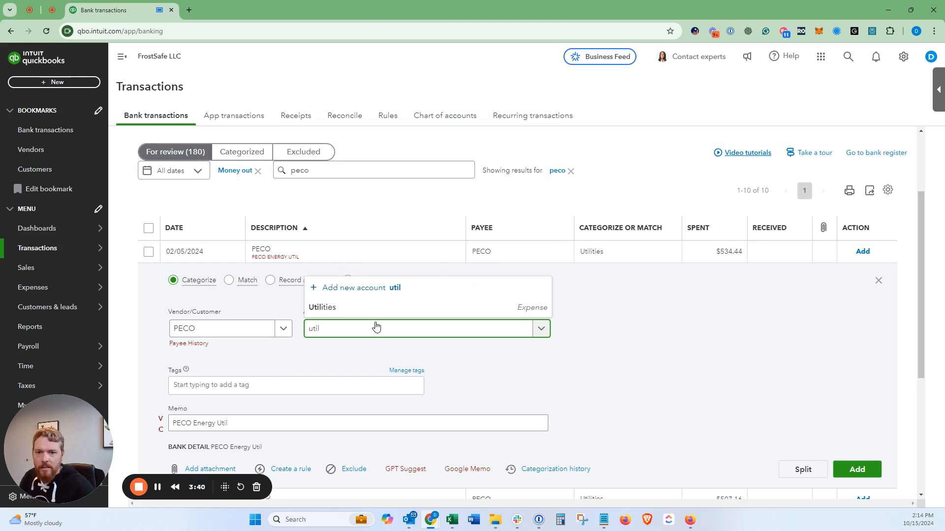
key(Return)
Step: Copy the bank detail text "PECO Energy Util" from the expanded transaction
scroll(345, 338, down, 1)
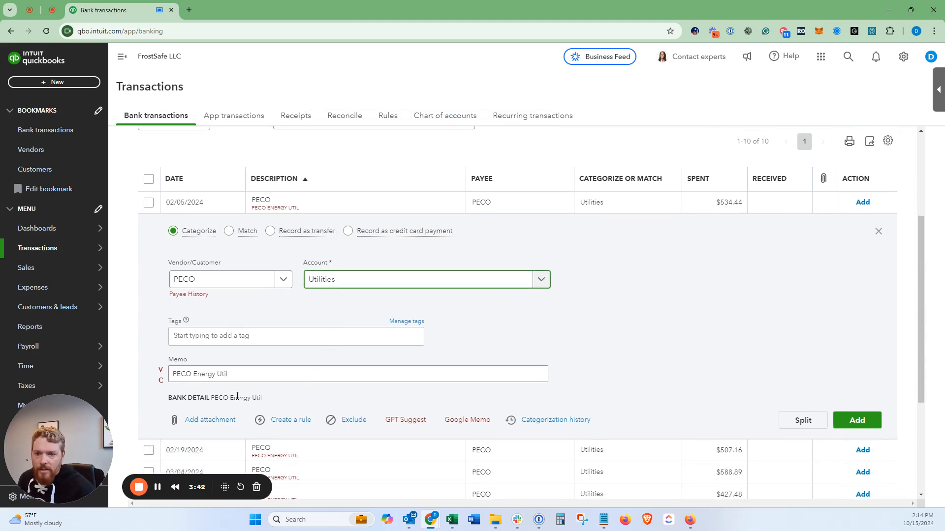
drag(169, 399, 260, 399)
click(266, 399)
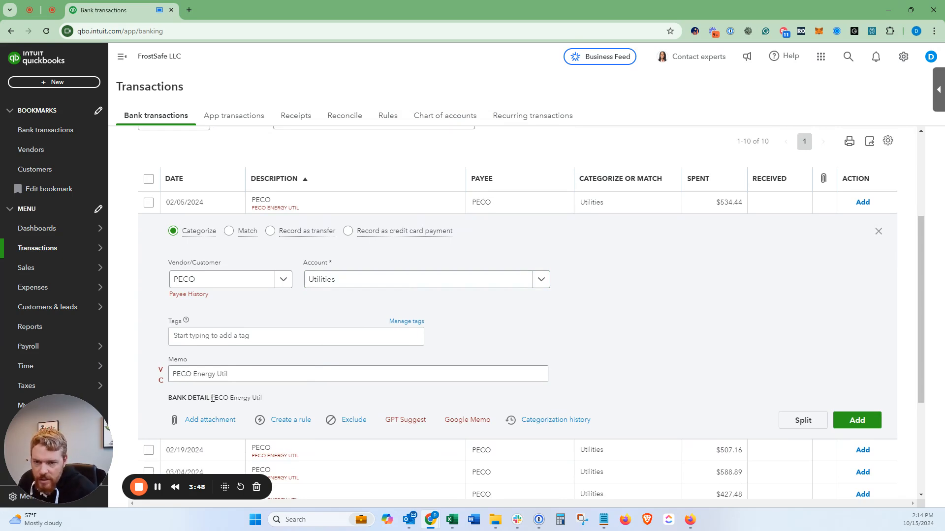
drag(212, 399, 270, 398)
key(ctrl+c)
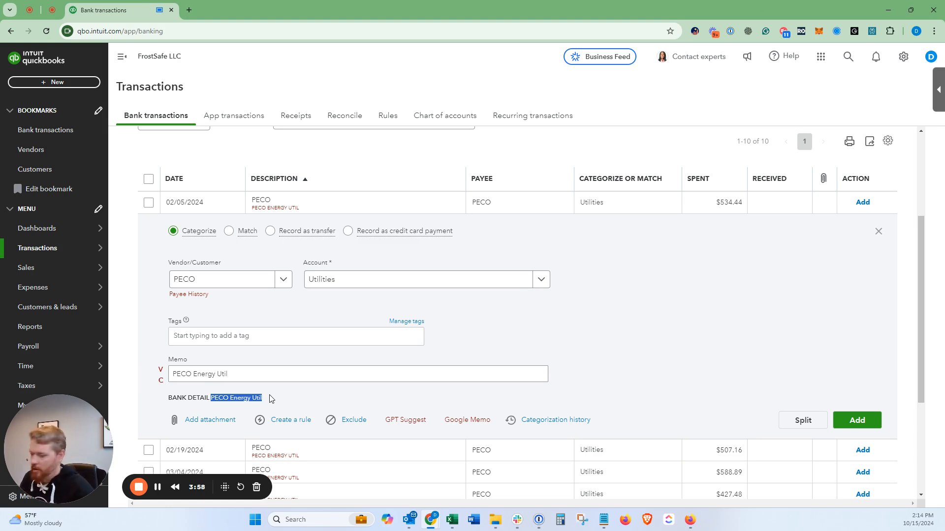
Step: Start a bank rule from this transaction and shorten its name to PECO
click(290, 420)
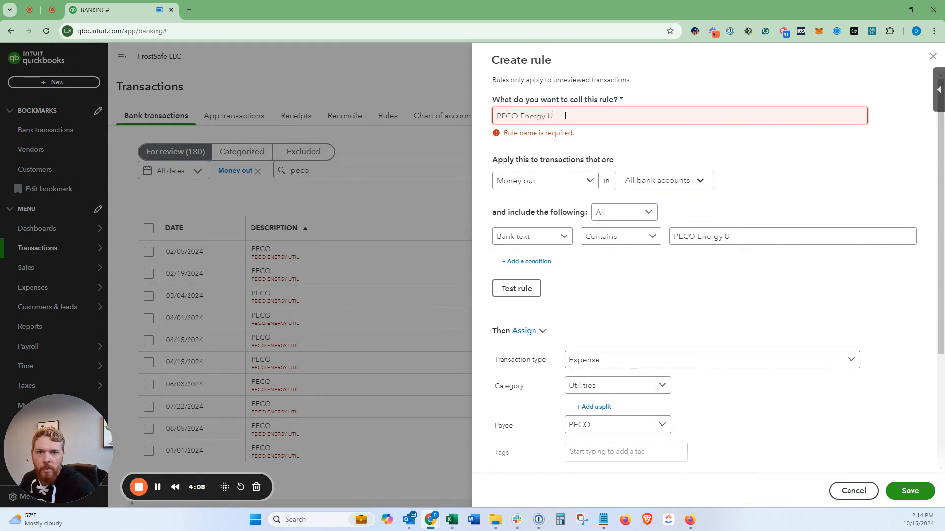
drag(565, 116, 520, 117)
key(BackSpace)
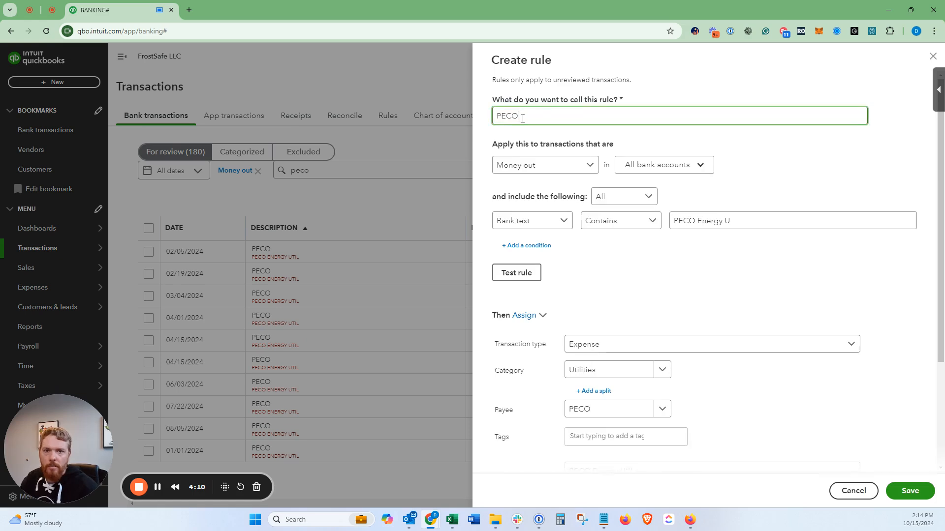
click(523, 144)
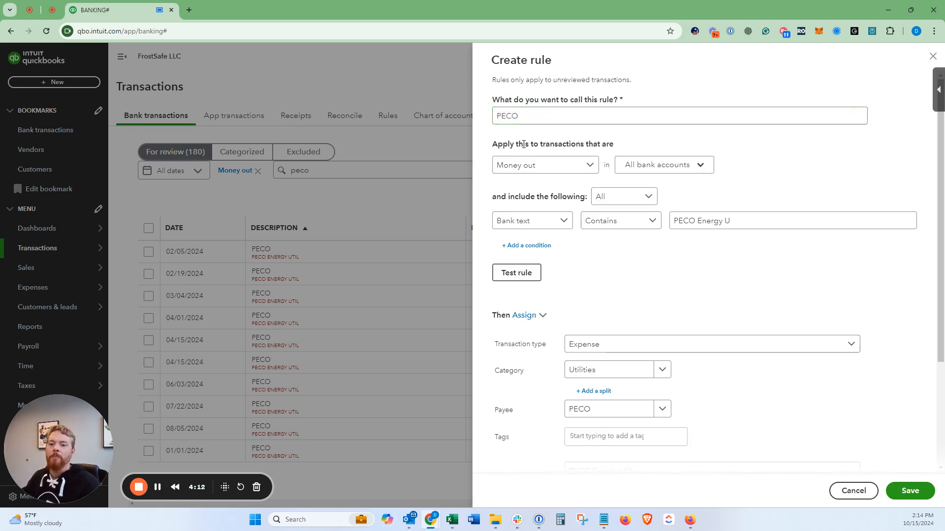
Step: Examine the rule's options for money direction, bank accounts, any/all matching and condition field, leaving them as they are
click(526, 169)
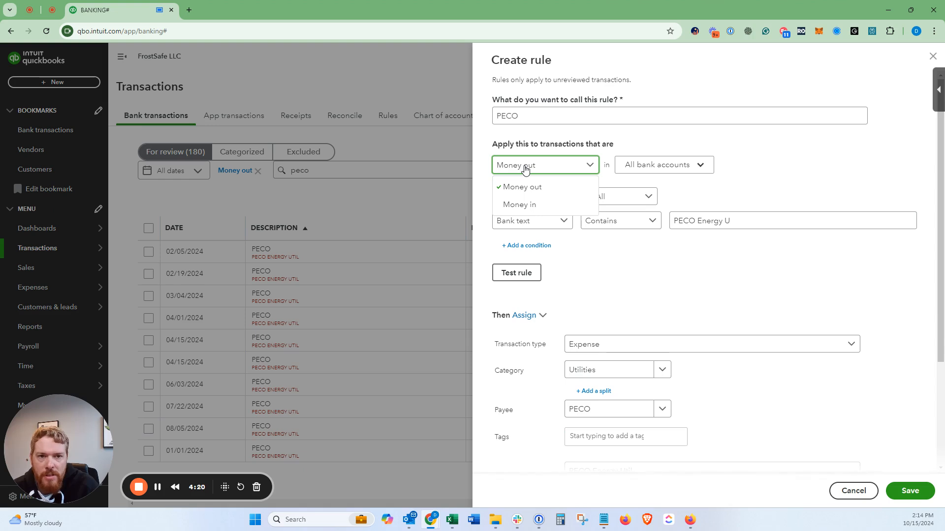
click(525, 169)
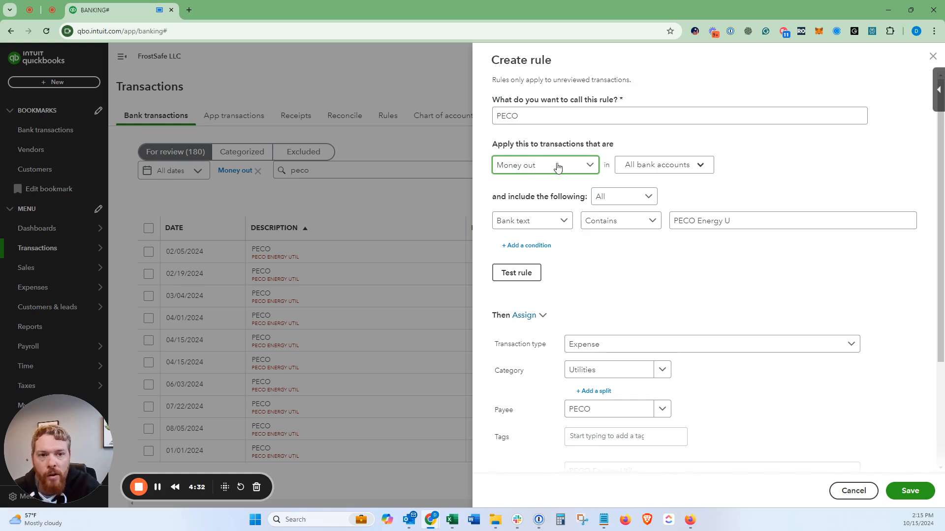
click(649, 165)
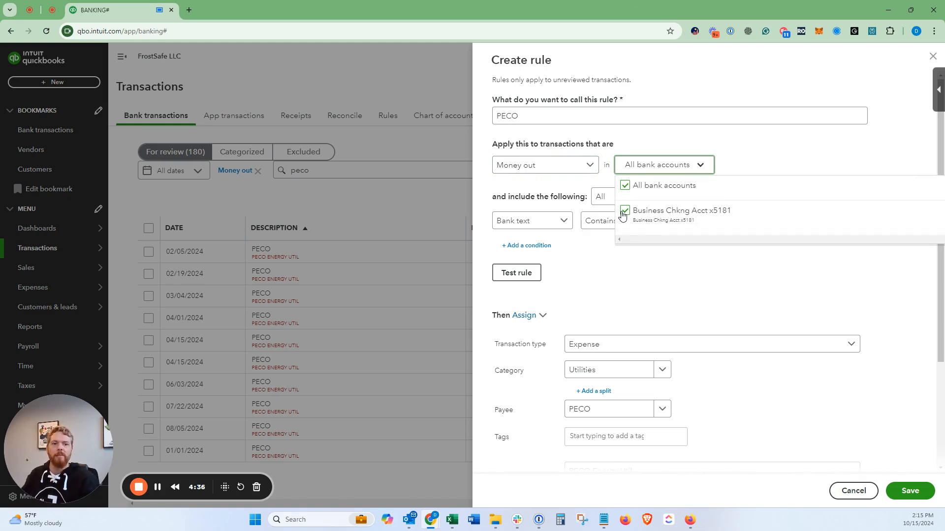
click(812, 152)
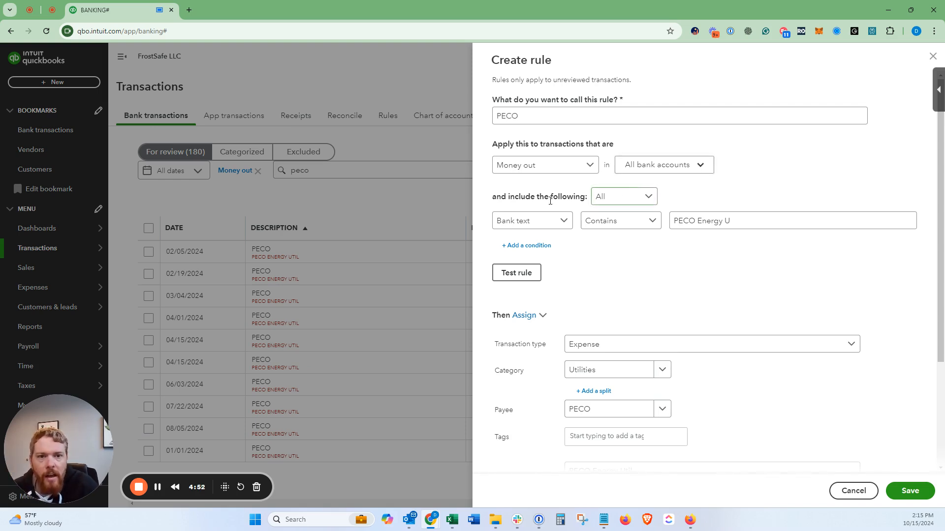
click(644, 198)
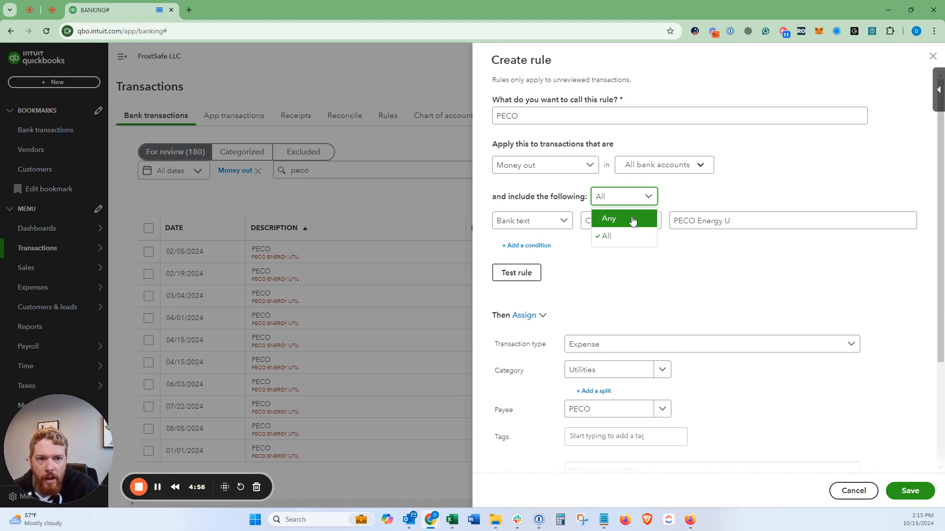
click(710, 185)
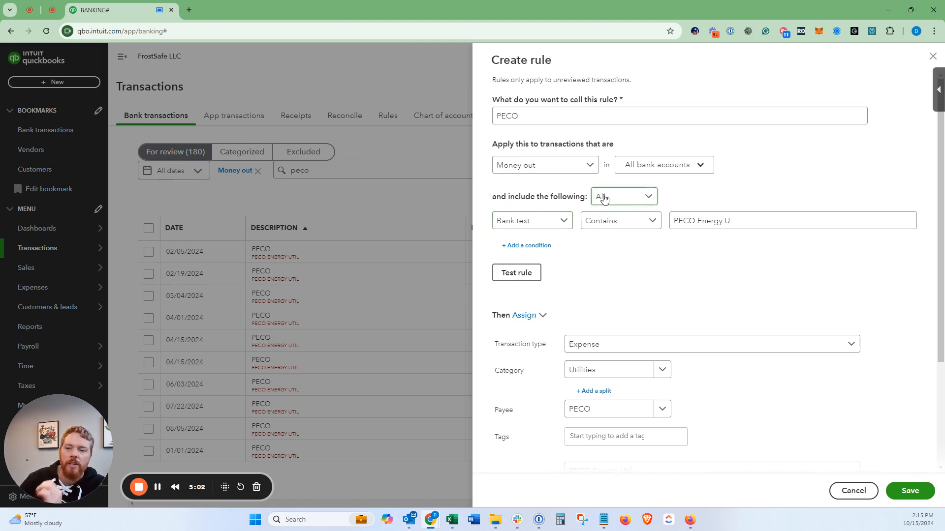
click(512, 224)
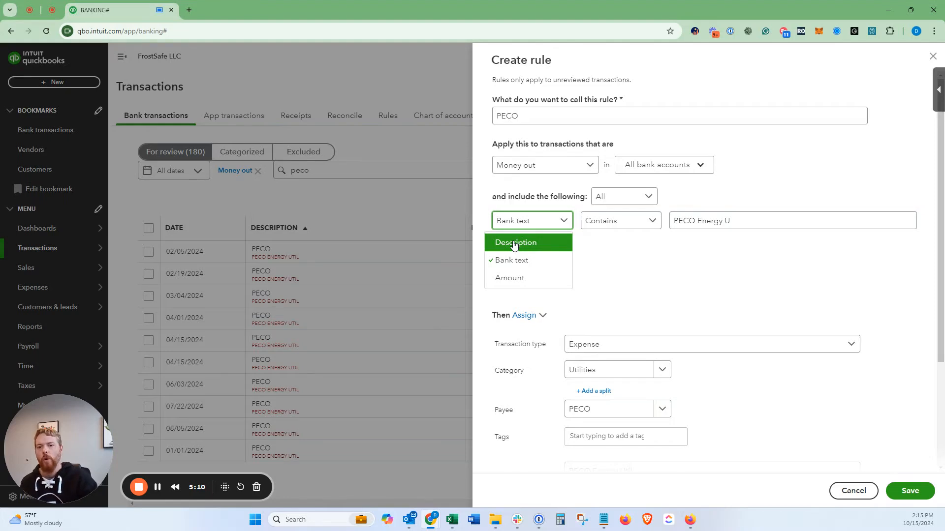
click(631, 238)
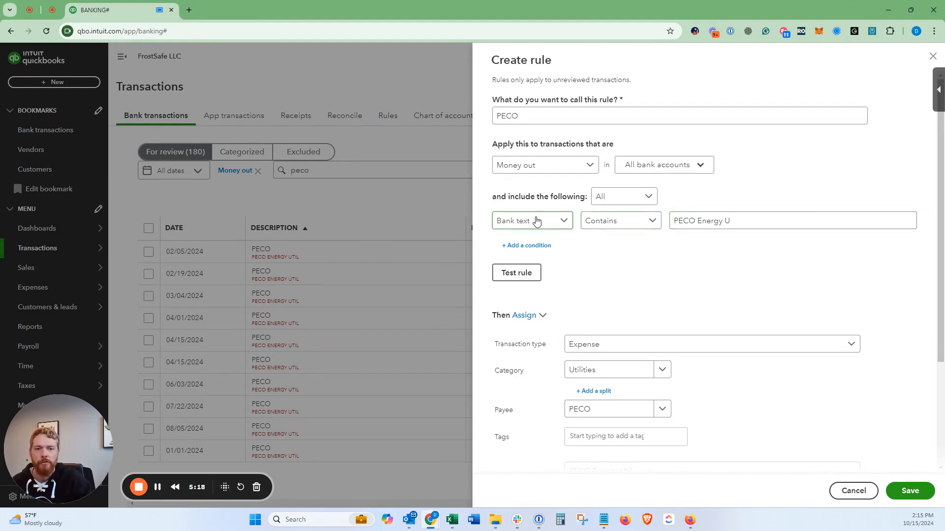
Step: Replace the text of the rule's Bank text Contains condition with "PECO Energy Util"
drag(748, 220, 634, 211)
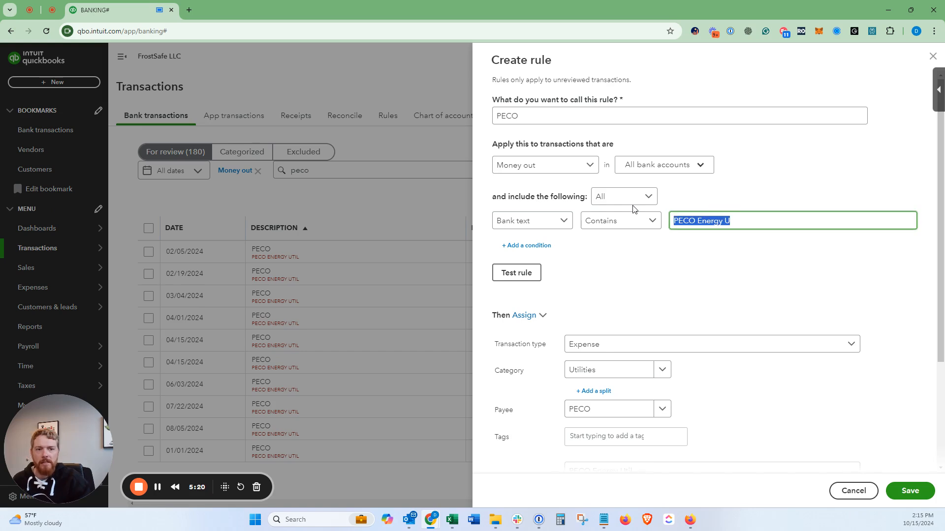
key(ctrl+v)
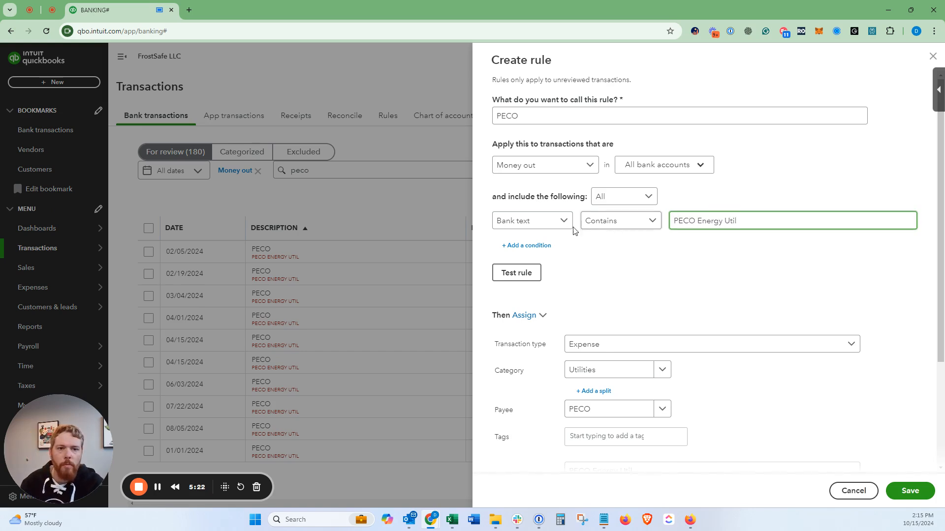
click(590, 240)
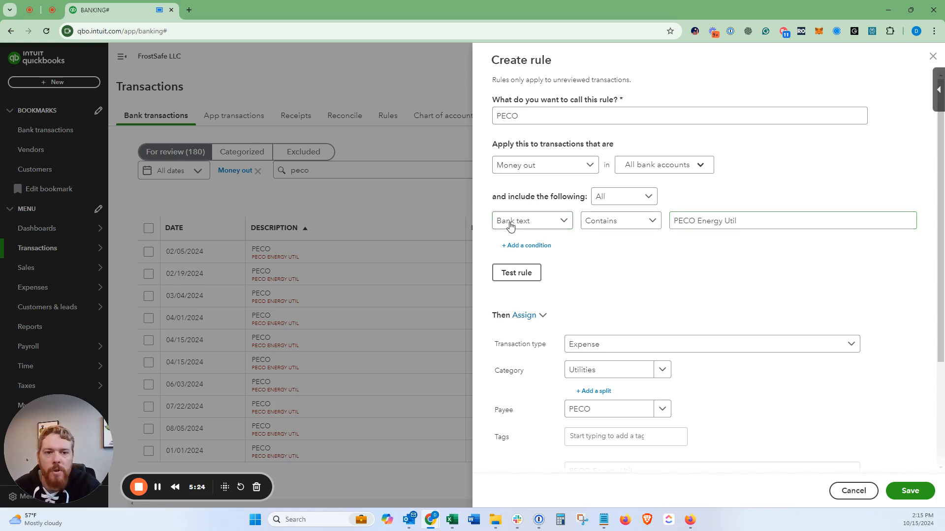
click(711, 223)
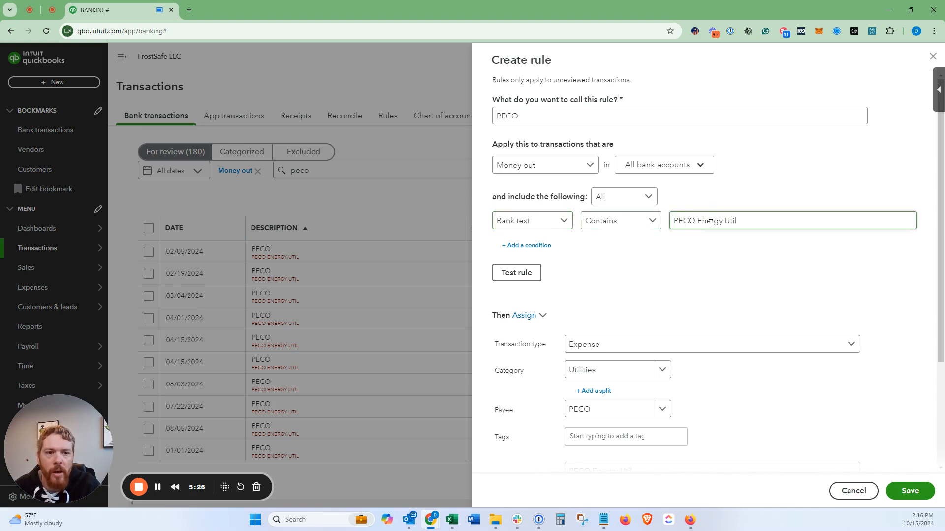
Step: Try a second rule condition, Amount Is greater than 100, and delete that condition again
click(528, 246)
click(528, 249)
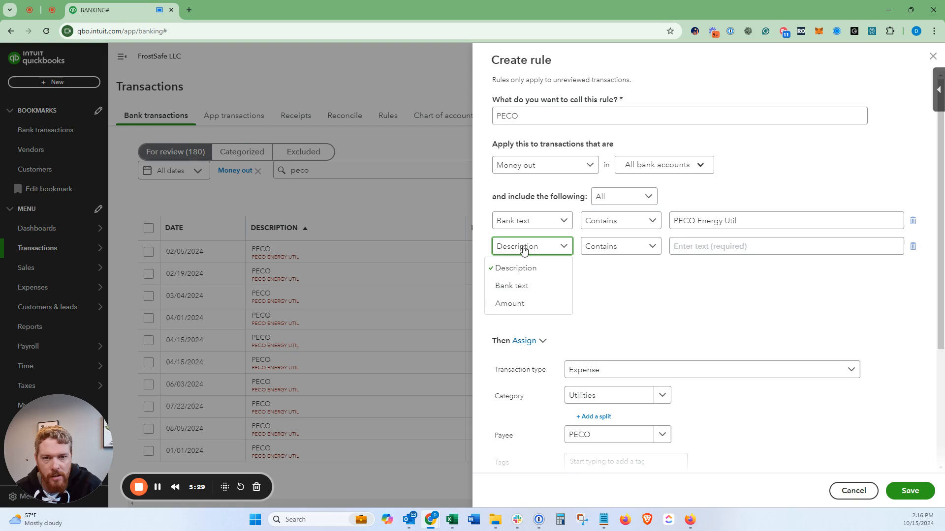
click(515, 301)
click(604, 248)
click(608, 301)
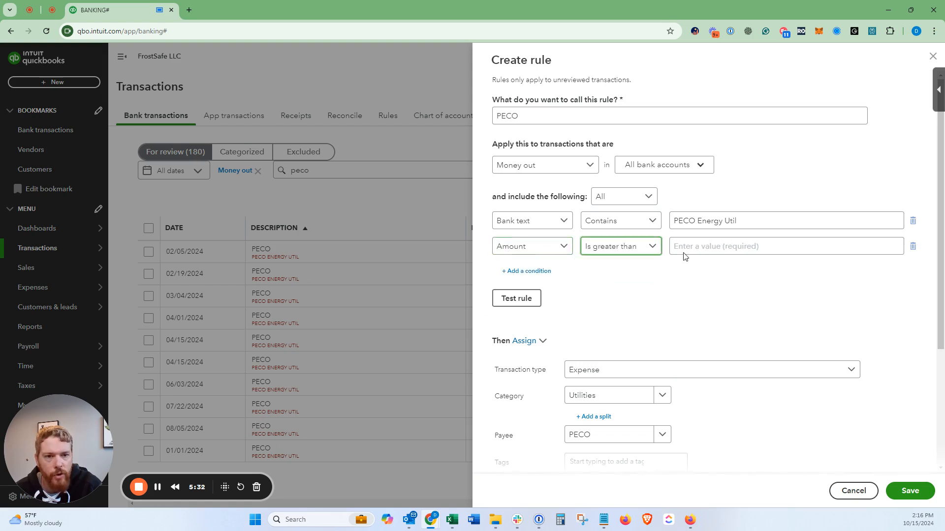
click(691, 244)
text(100)
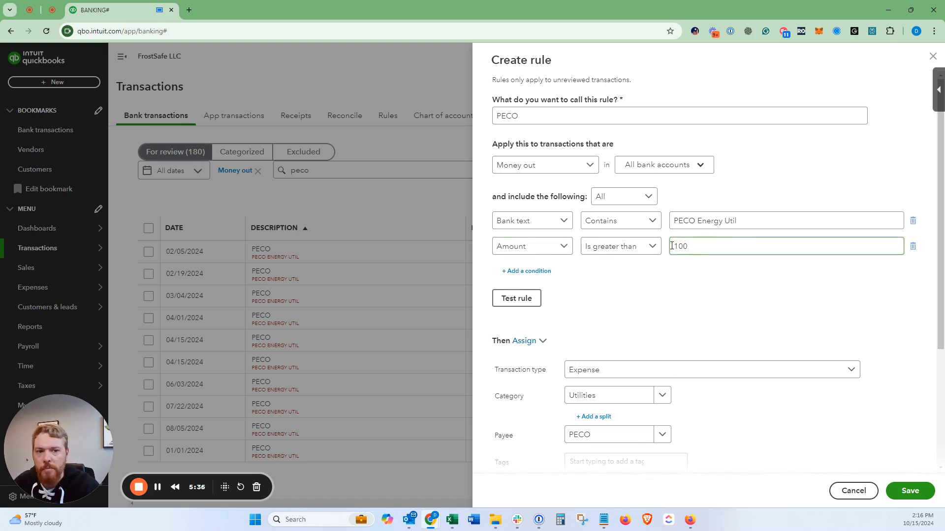
click(913, 246)
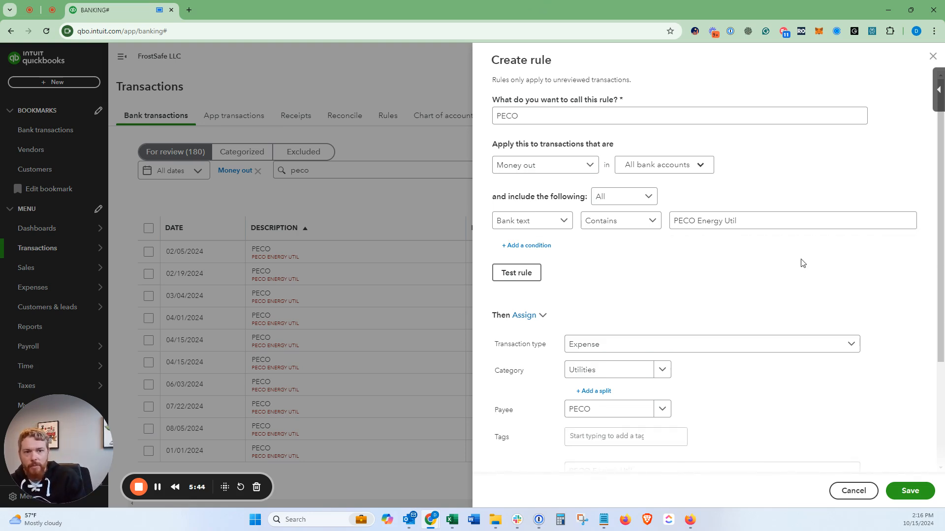
Step: Test the rule against the unreviewed transactions and read the test result
click(530, 272)
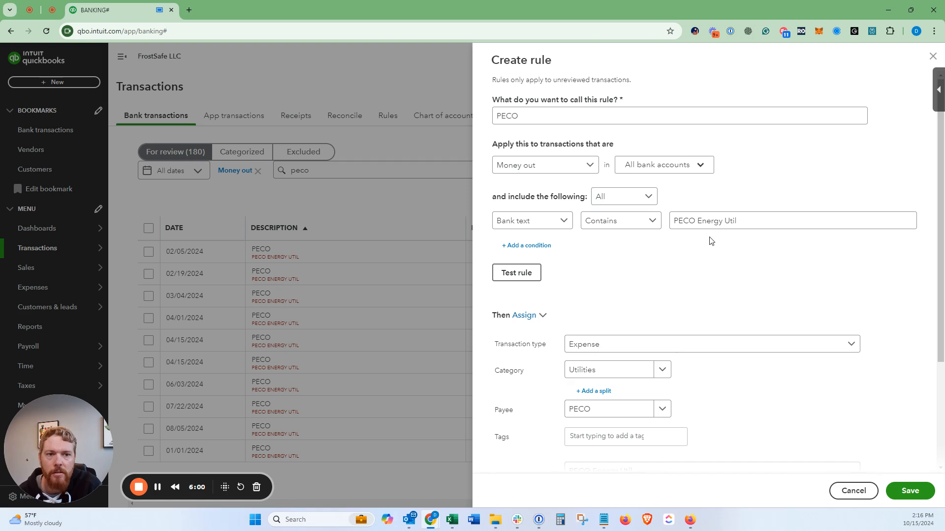
click(508, 278)
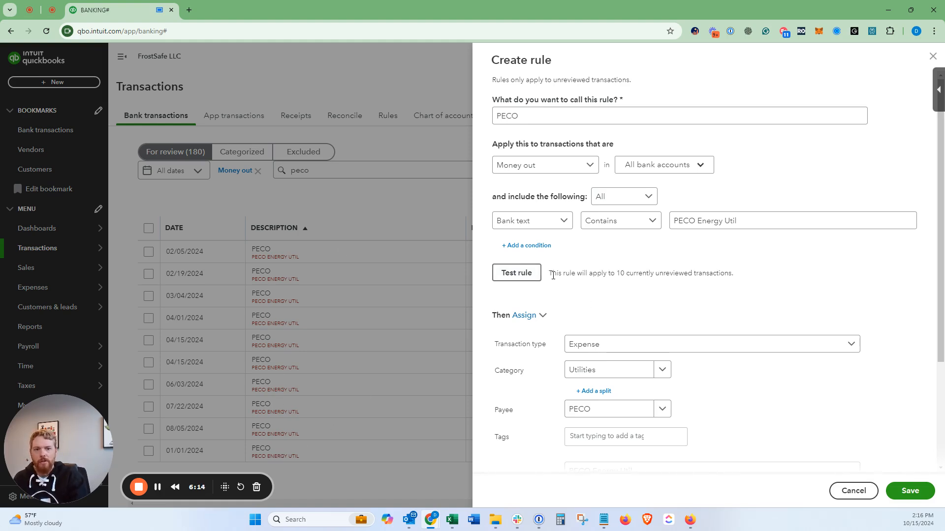
drag(565, 274, 691, 281)
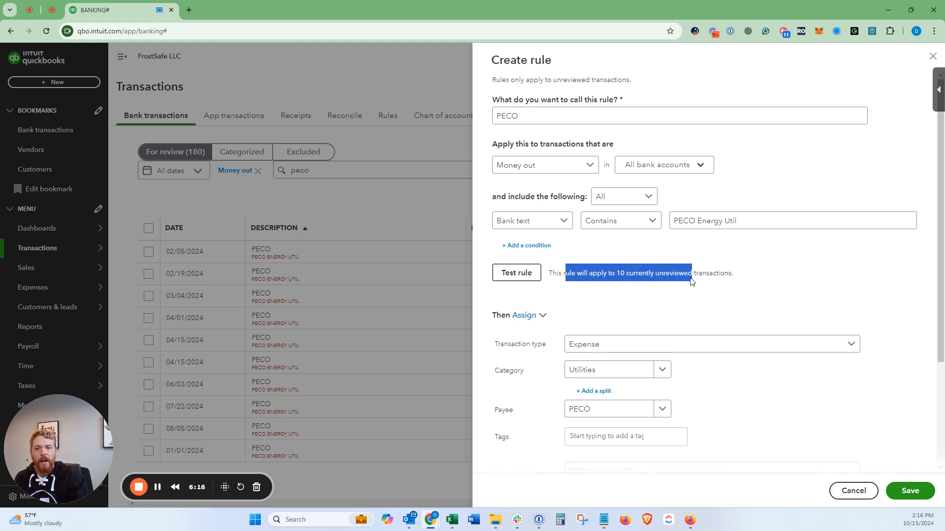
click(713, 276)
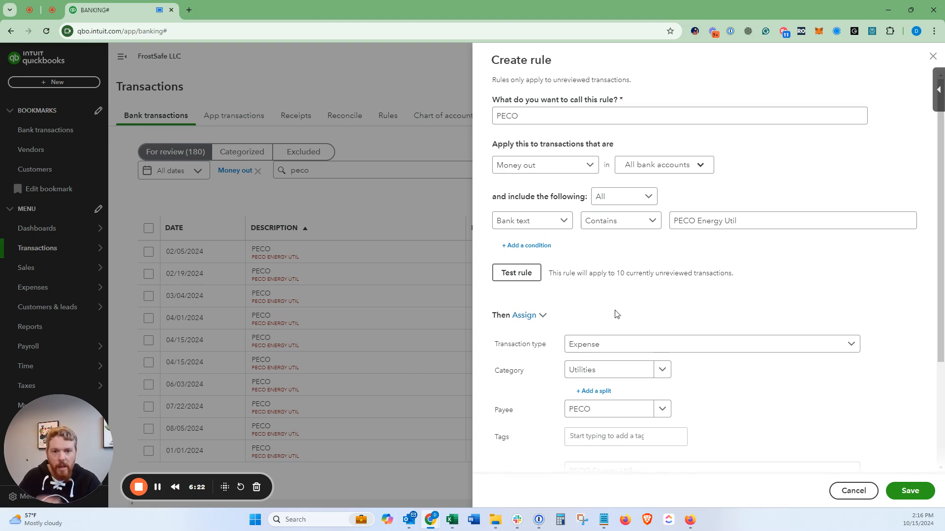
Step: Examine the rule's payee assignment and the available transaction types, leaving the type as Expense
scroll(641, 264, down, 3)
click(640, 265)
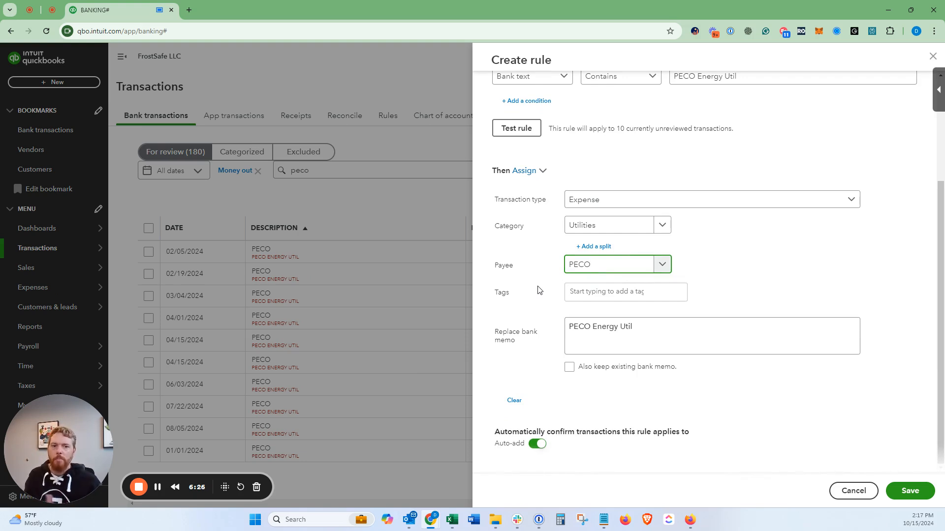
click(603, 204)
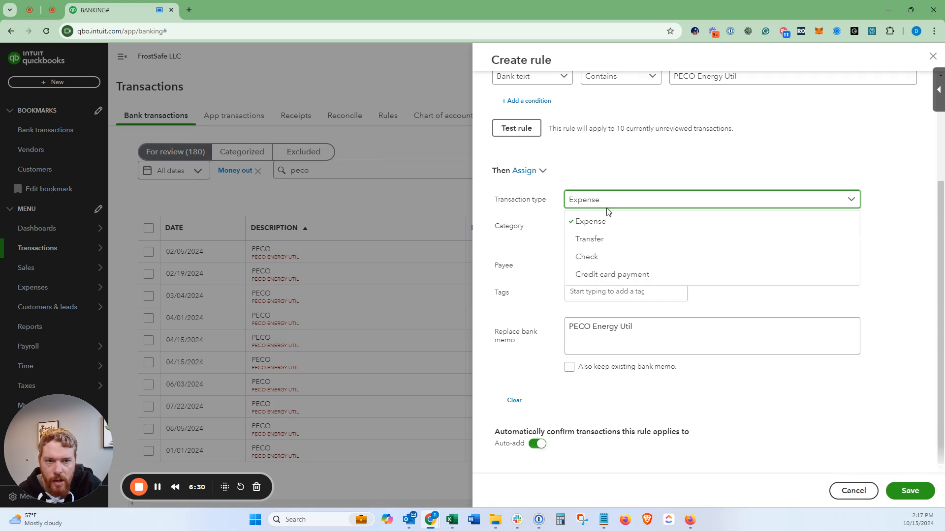
click(611, 199)
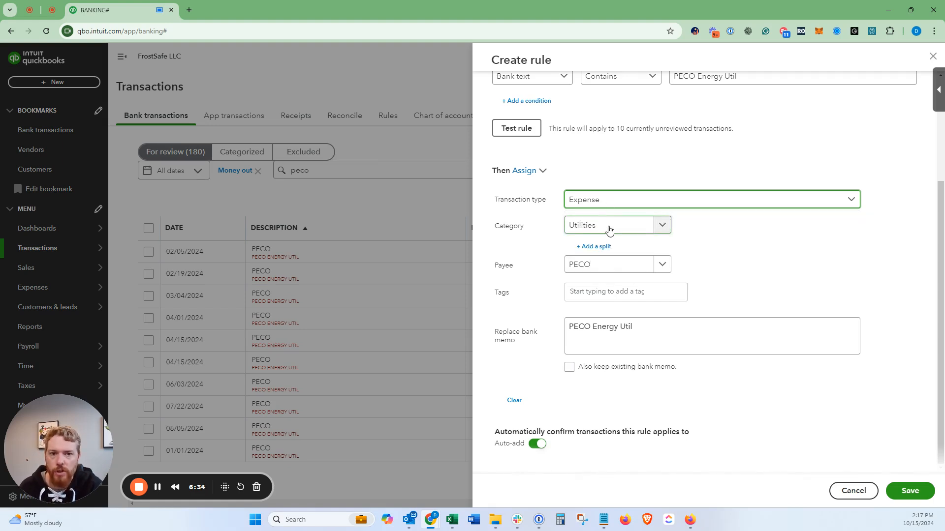
Step: Try splitting the rule by Amount ($), with 50 to Utilities and the remainder to Shipping, and delete the second split line
click(594, 251)
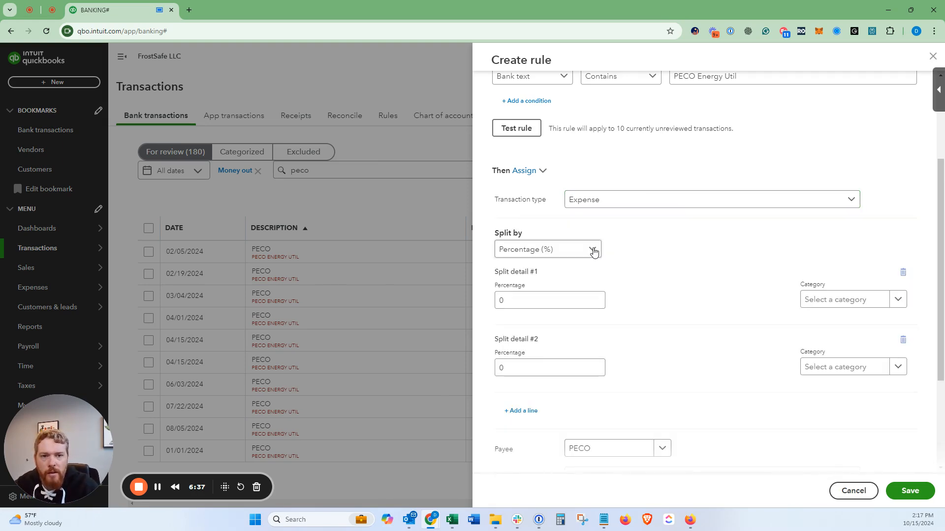
click(552, 252)
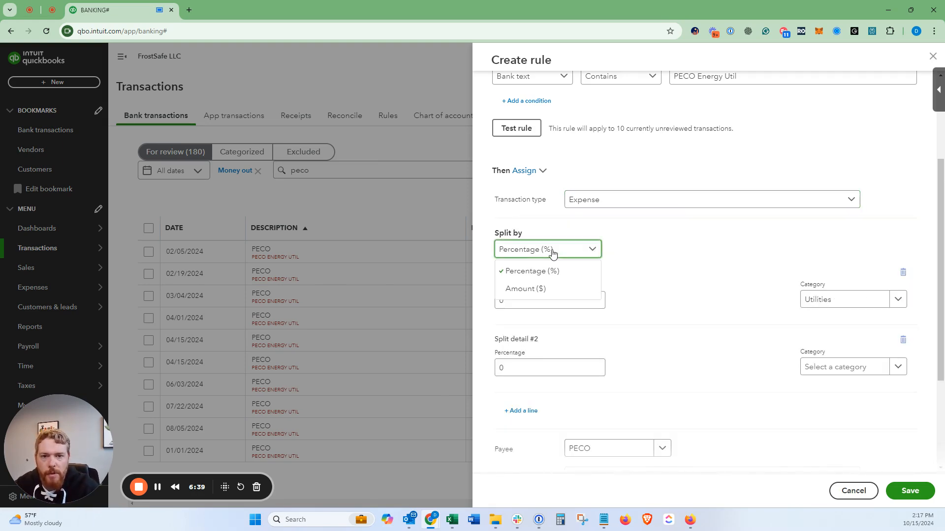
click(546, 289)
click(513, 299)
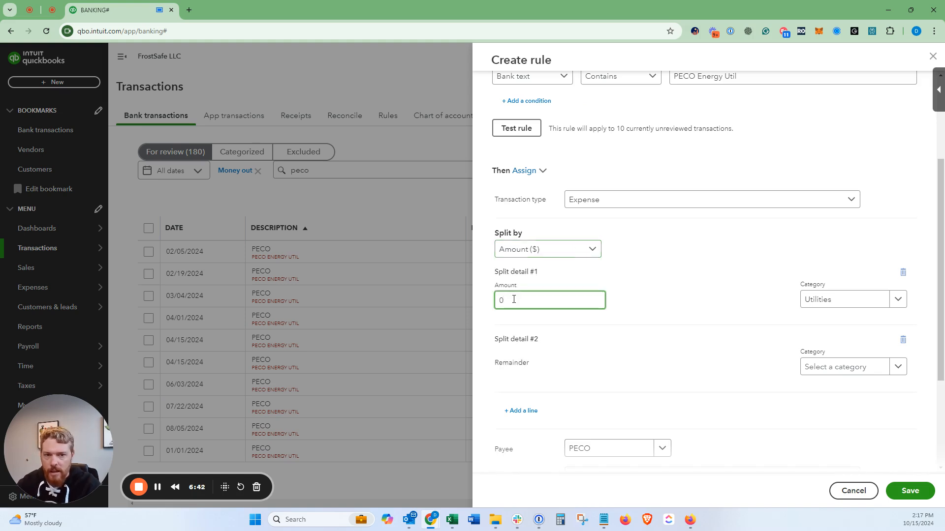
drag(513, 299, 479, 301)
text(50)
click(635, 278)
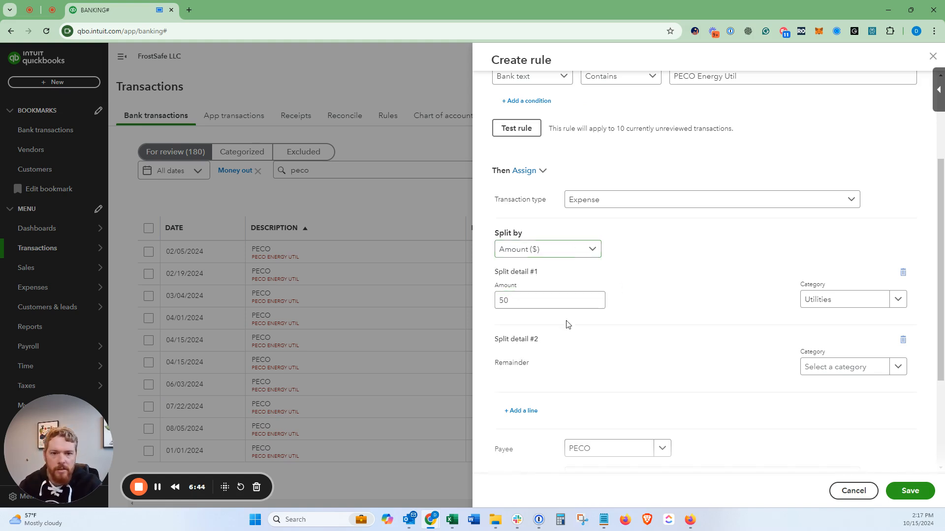
click(817, 367)
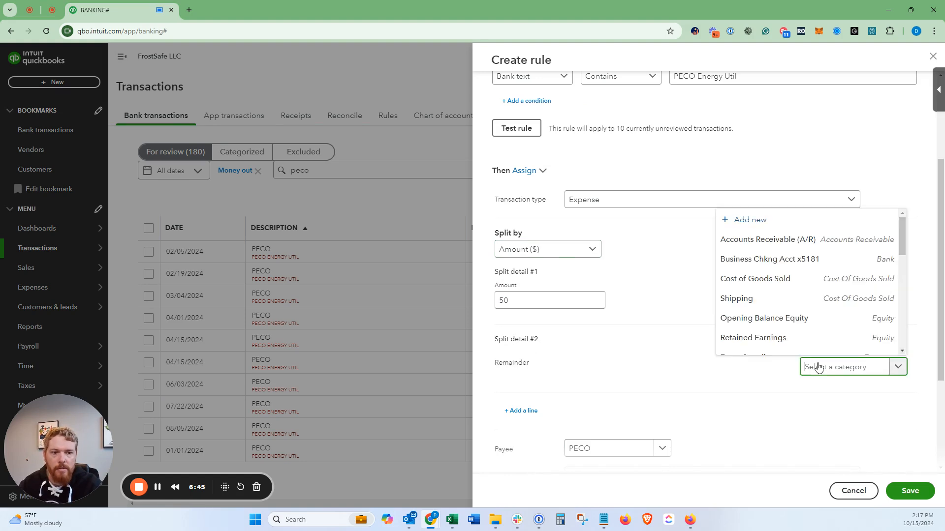
click(789, 303)
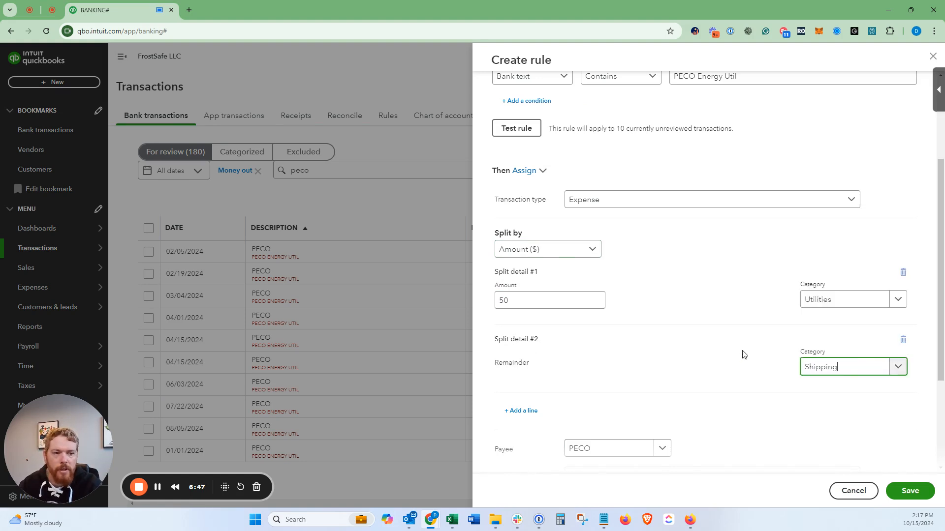
click(902, 339)
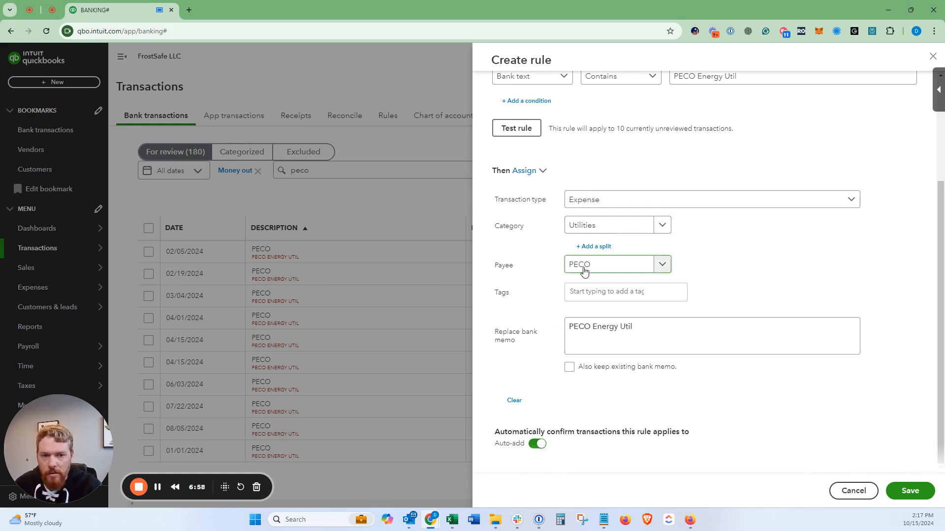
Step: Save the PECO rule with Auto-add turned on
click(538, 444)
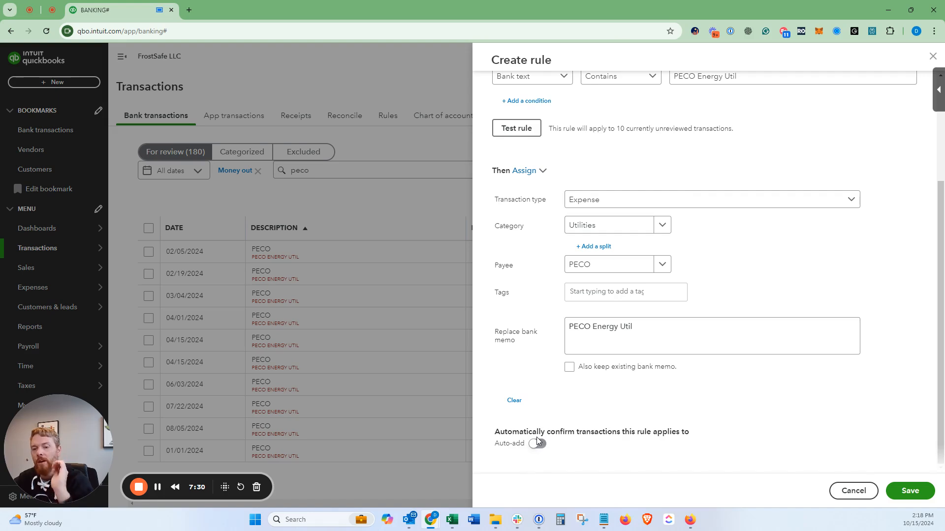
click(539, 444)
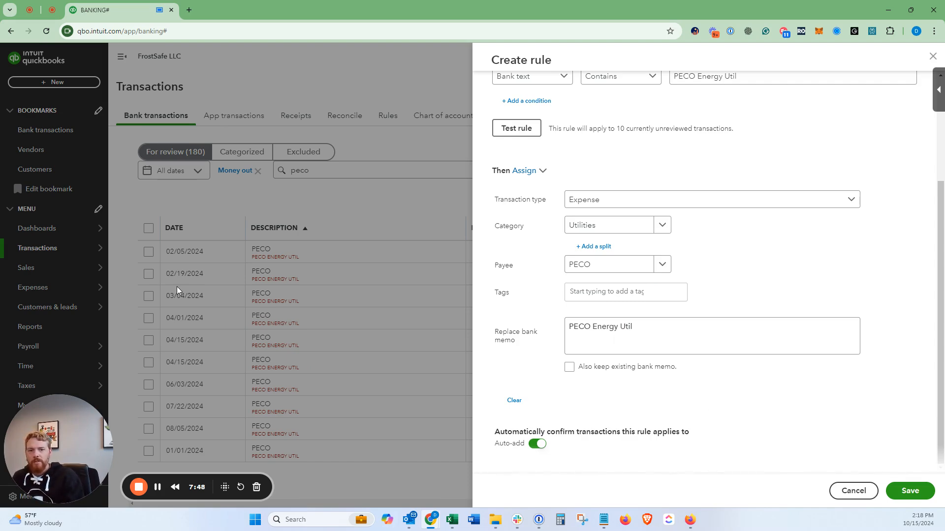
scroll(549, 154, up, 3)
scroll(548, 154, down, 3)
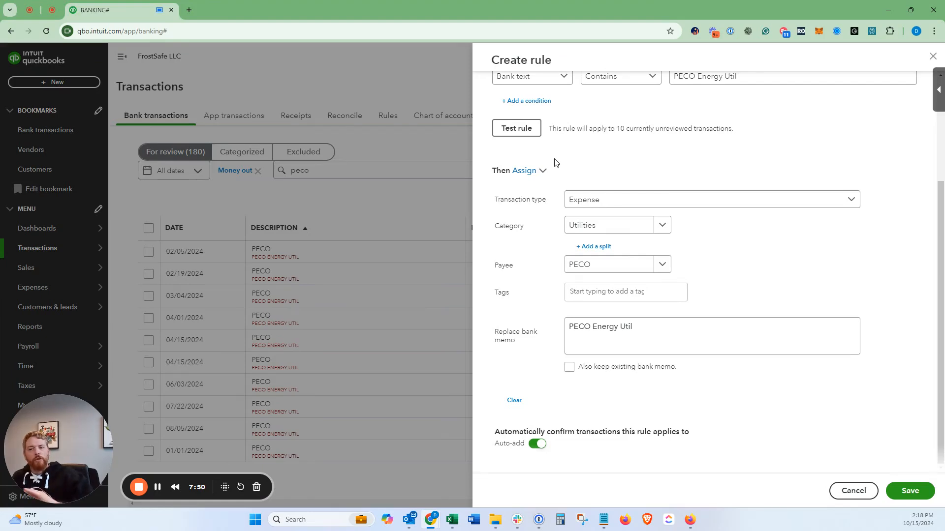
click(902, 492)
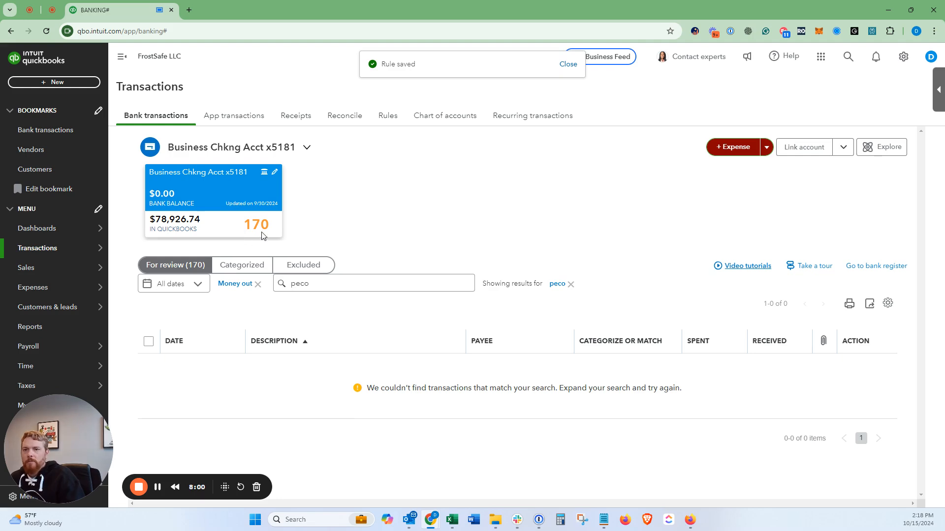
Step: Clear the search on the transactions for review and search the categorized transactions for "peco"
click(571, 287)
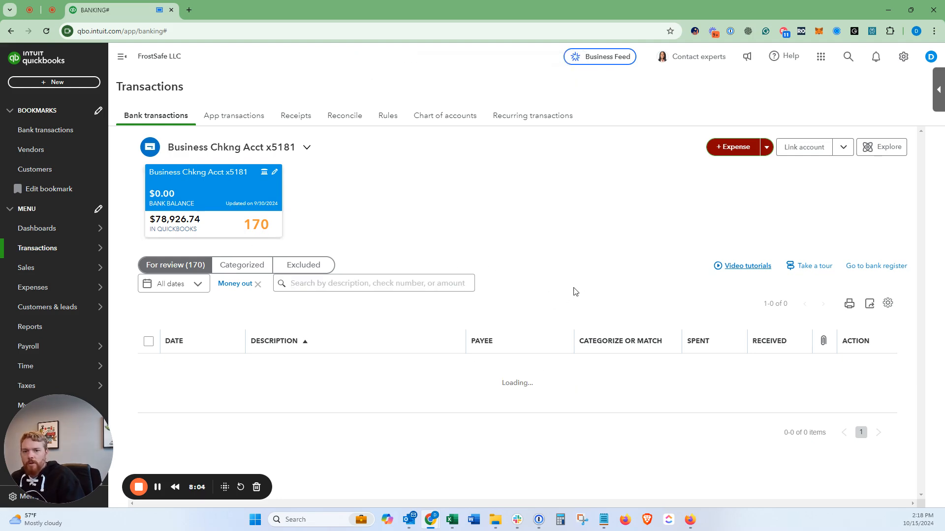
click(256, 263)
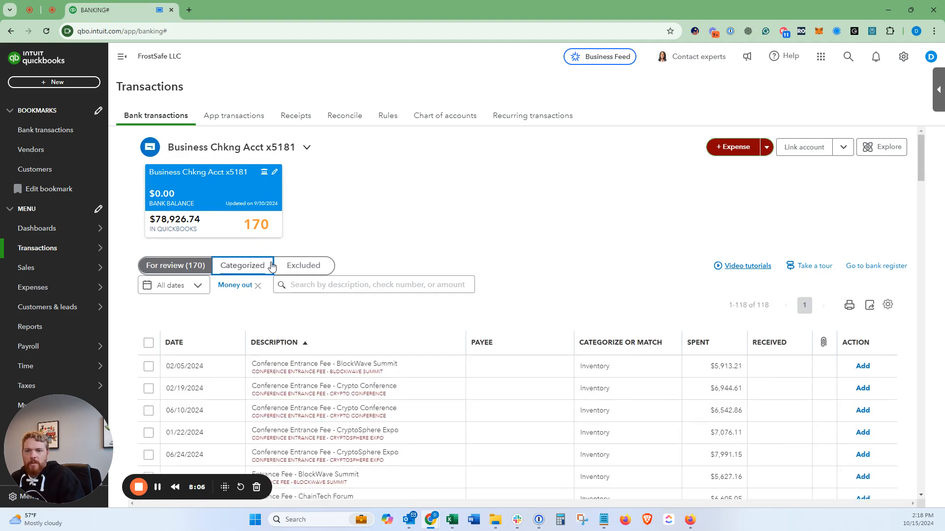
click(423, 286)
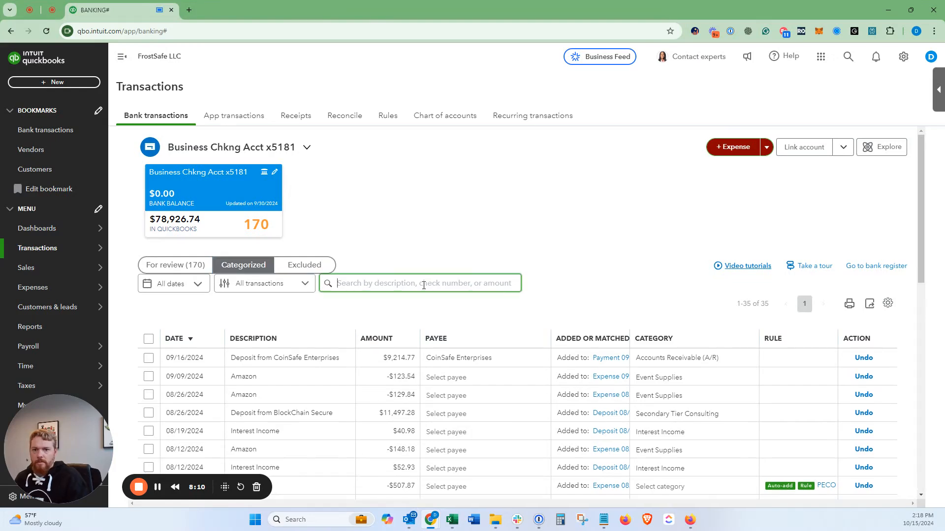
text(peco)
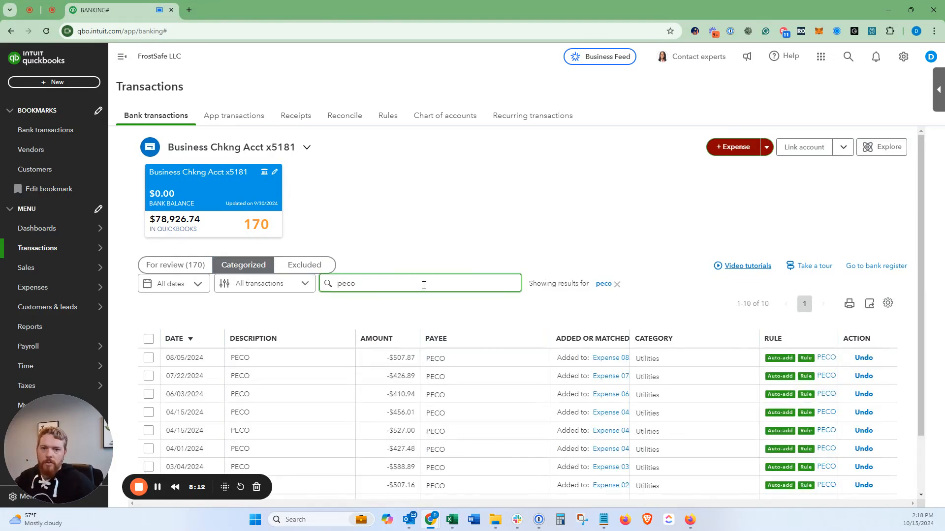
scroll(399, 244, down, 2)
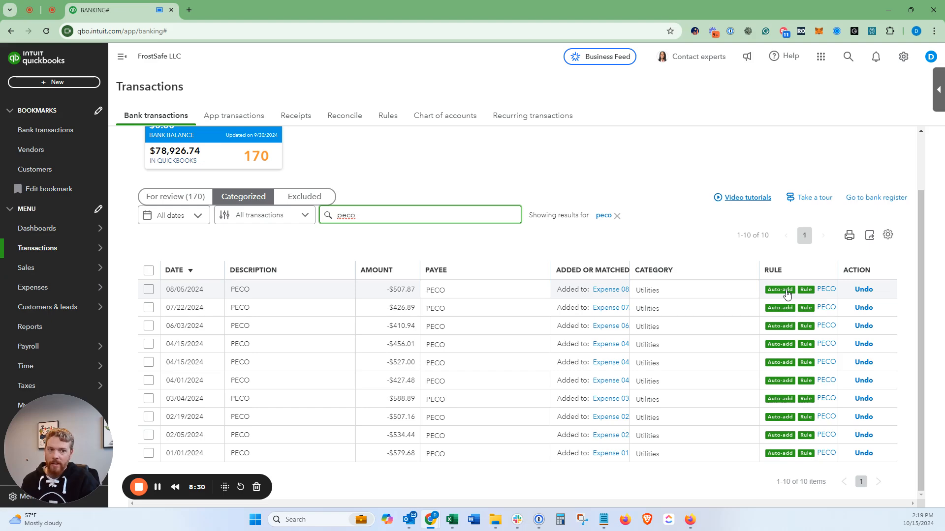
Step: Open the PECO rule from the 08/05/2024 transaction, review its conditions, assignments and Auto-add setting, and close it without saving
click(828, 294)
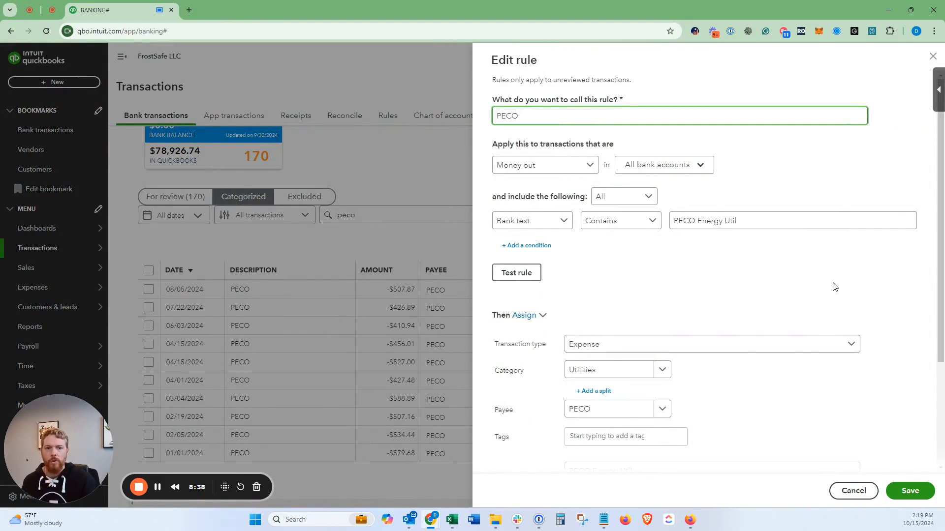
scroll(802, 293, down, 1)
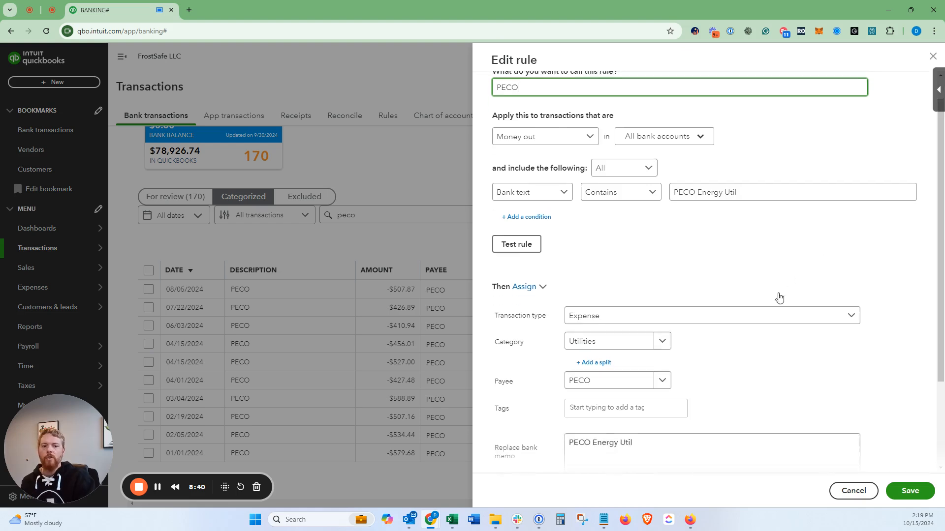
scroll(724, 353, down, 2)
click(538, 444)
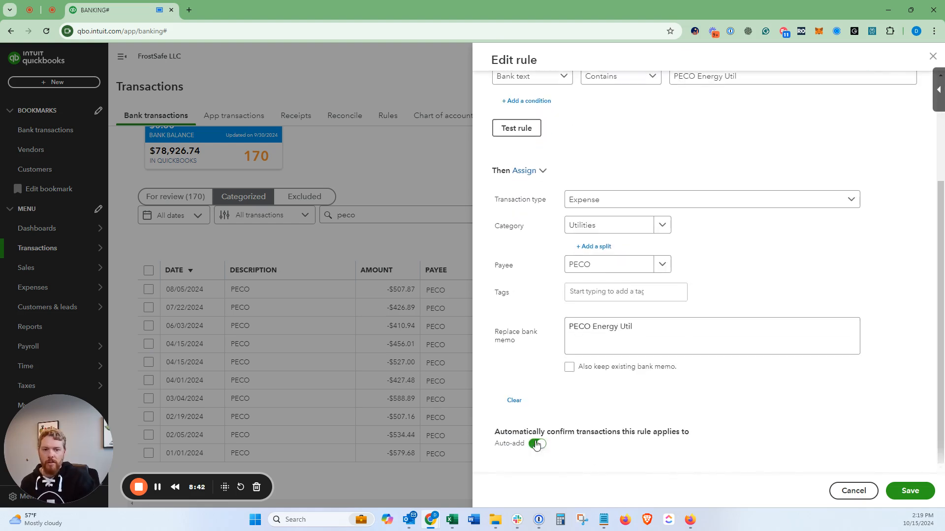
scroll(689, 246, up, 3)
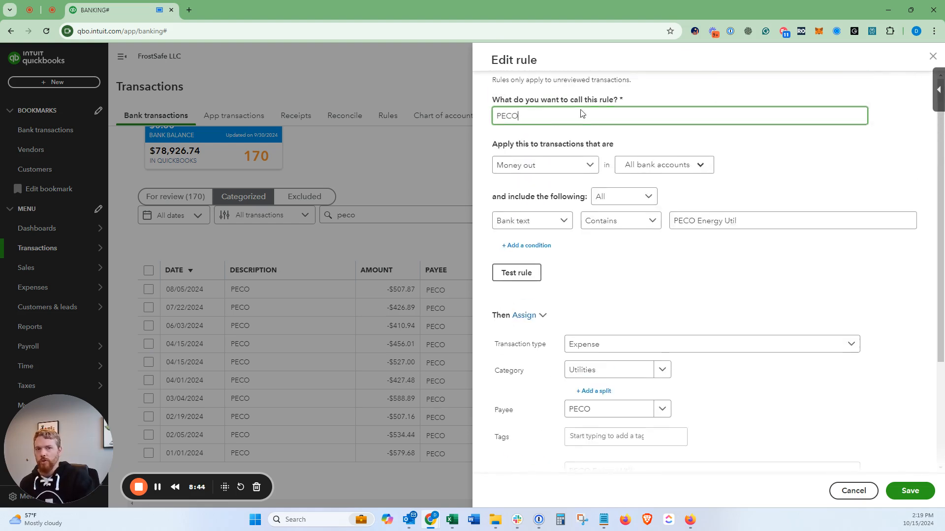
click(932, 56)
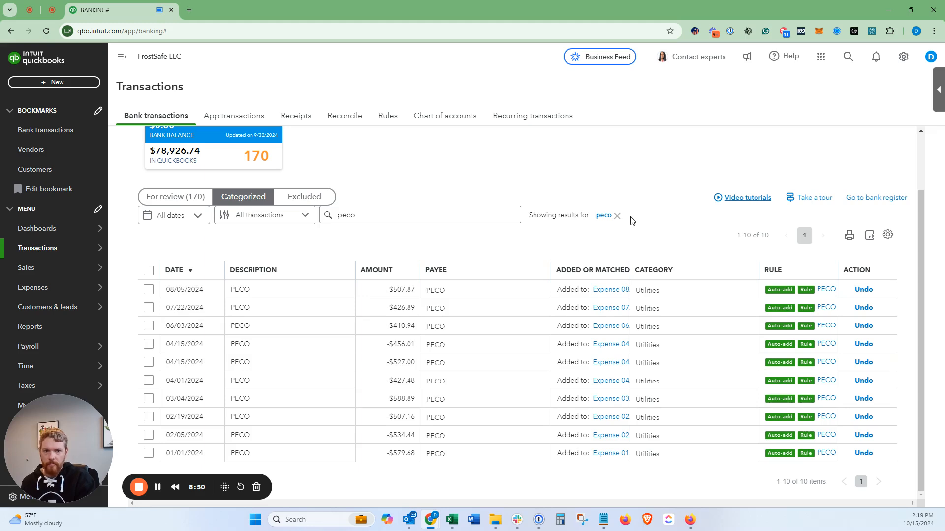
Step: Clear the "peco" search on the categorized transactions and search the transactions for review for "iheart"
click(617, 217)
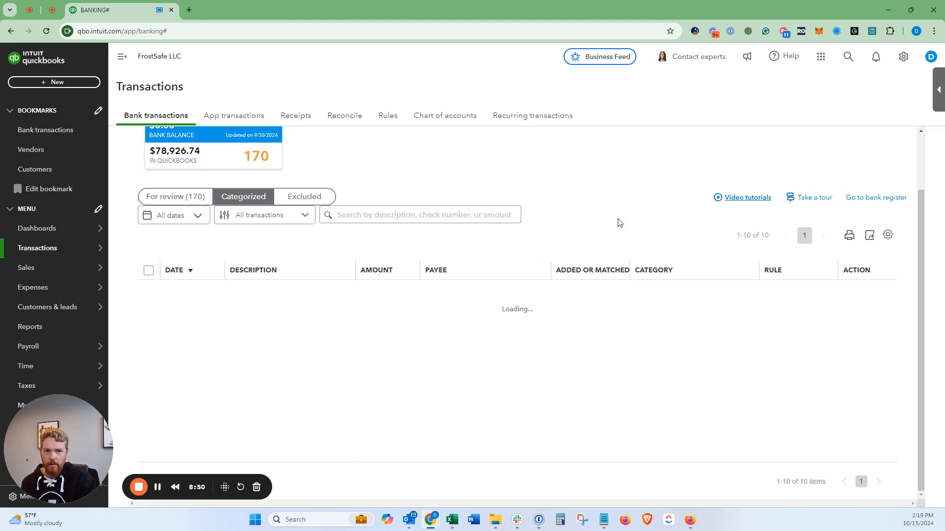
click(165, 197)
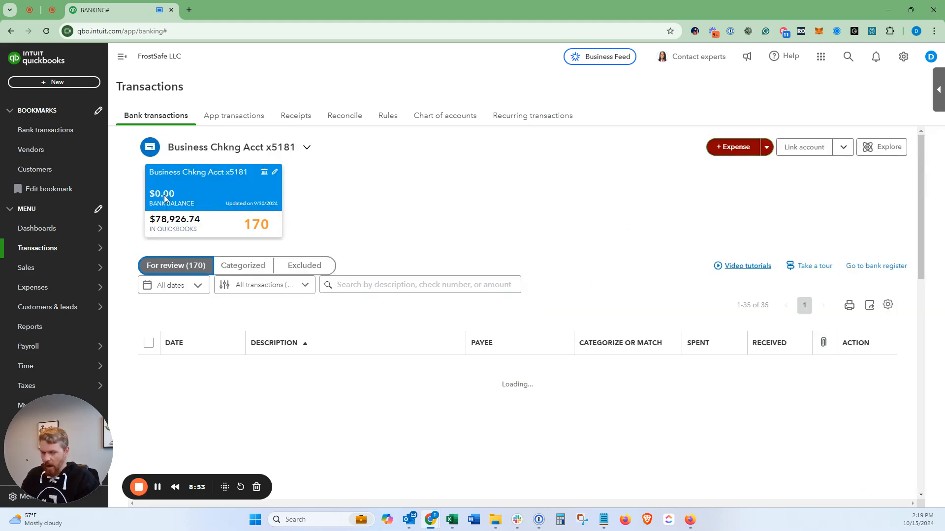
click(389, 283)
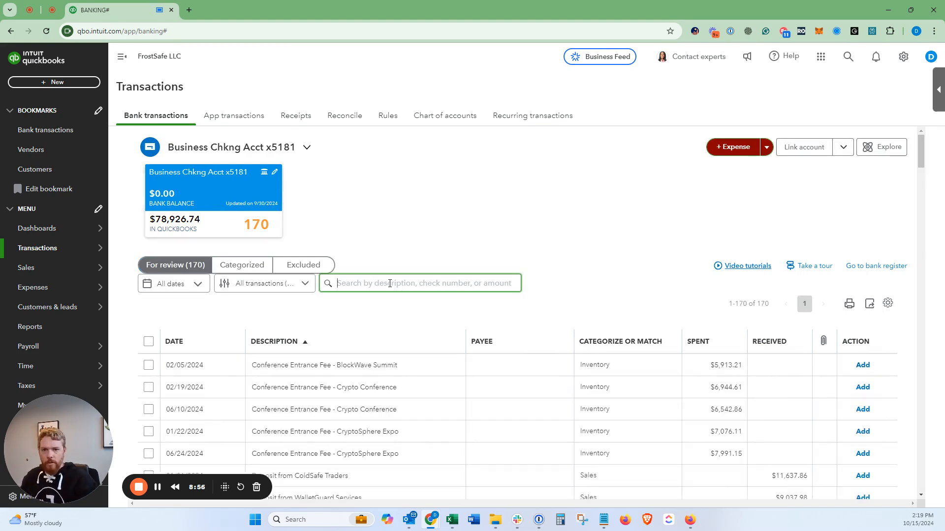
text(iheart)
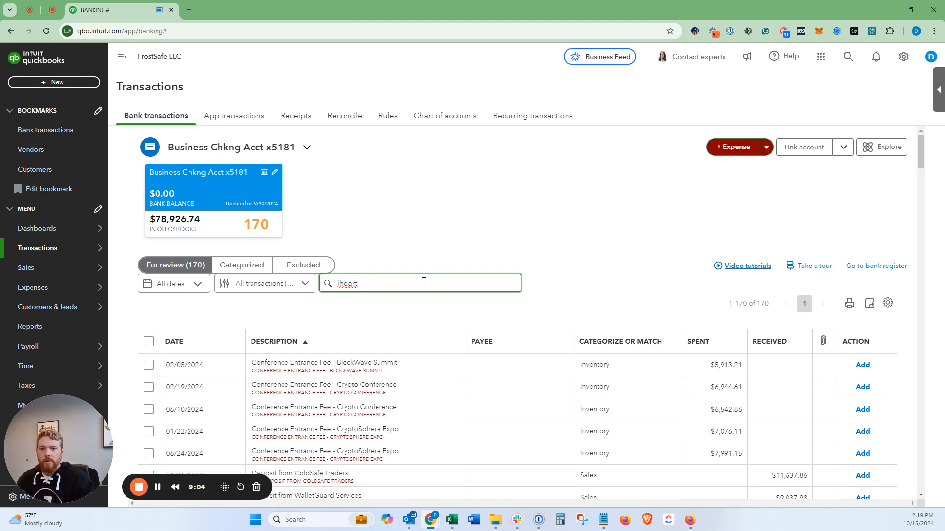
key(Return)
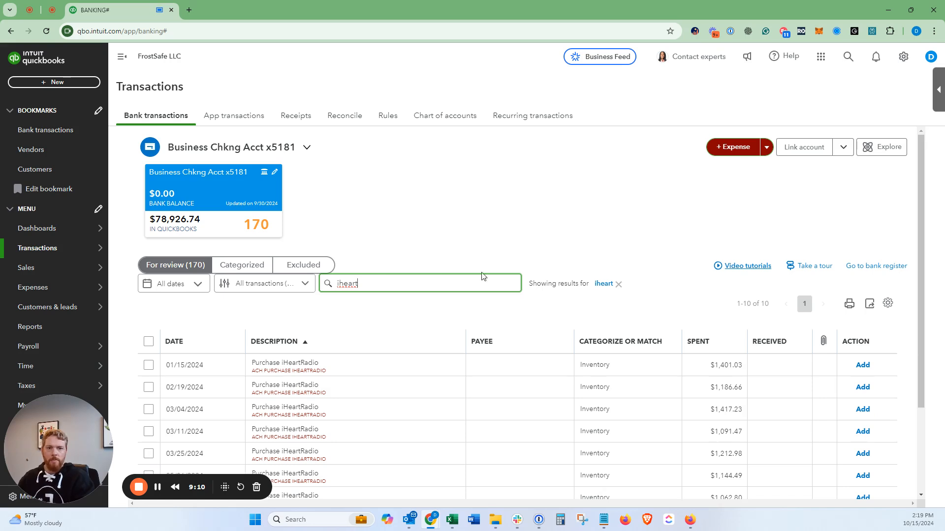
drag(536, 283, 561, 283)
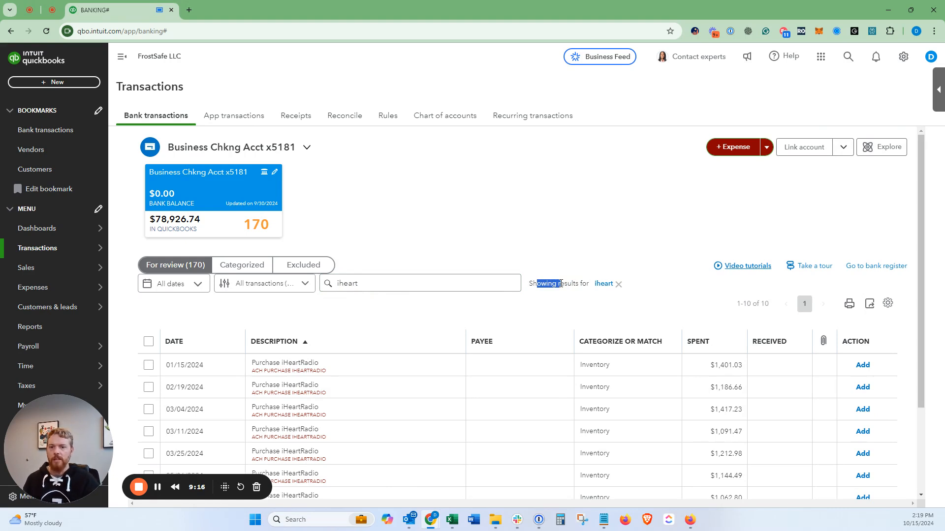
Step: Expand the 01/15/2024 iHeartRadio transaction and add iHeartRadio as a new vendor for its payee
scroll(553, 281, down, 2)
click(544, 275)
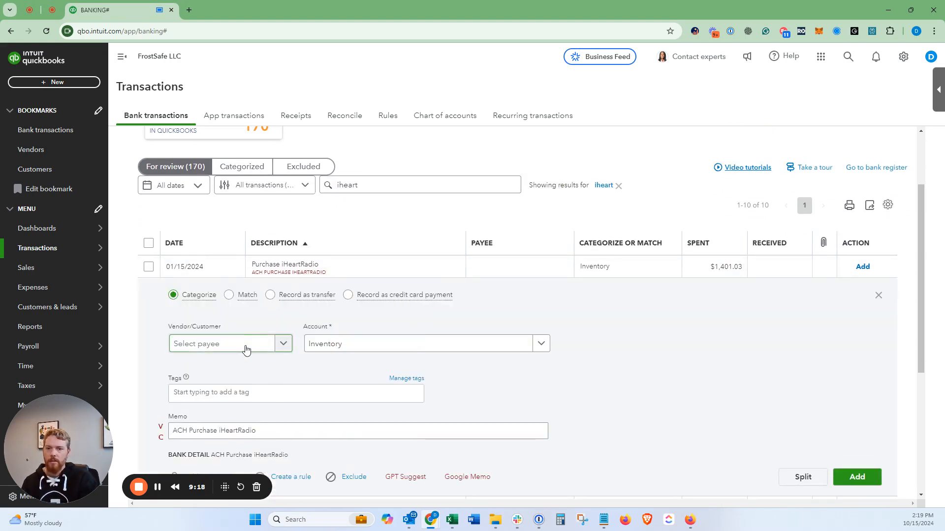
click(246, 348)
text(i)
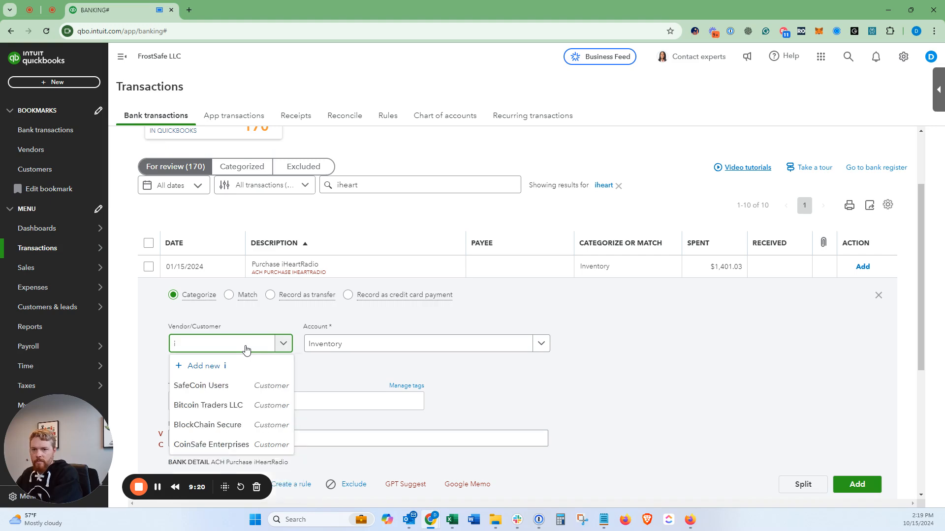
text(Heart)
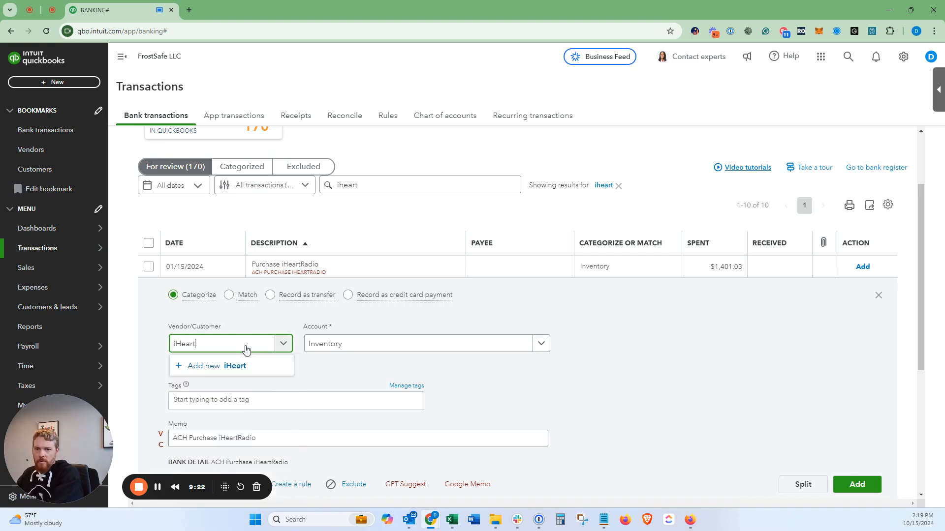
text(Radio)
key(ctrl+a)
key(Return)
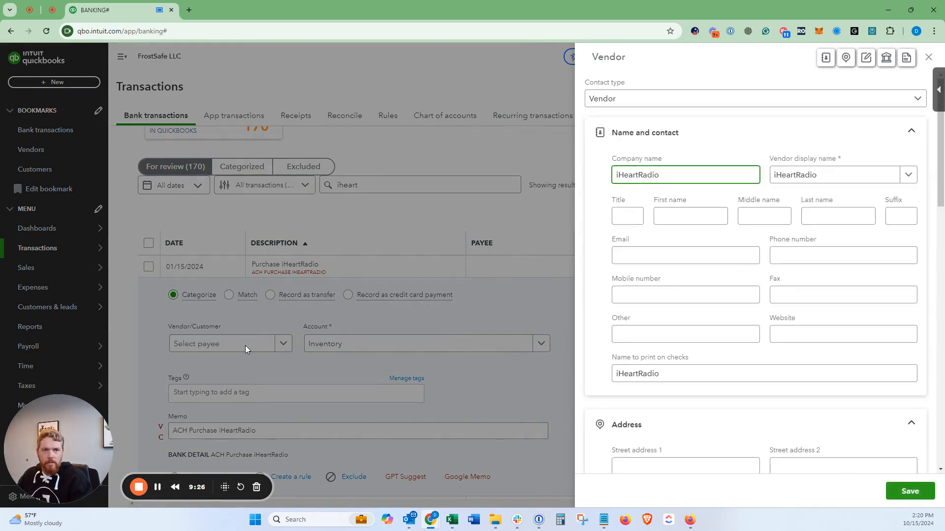
click(910, 492)
Step: Create a new account named Advertising with account type Expenses from the transaction's account field
click(389, 344)
text(A)
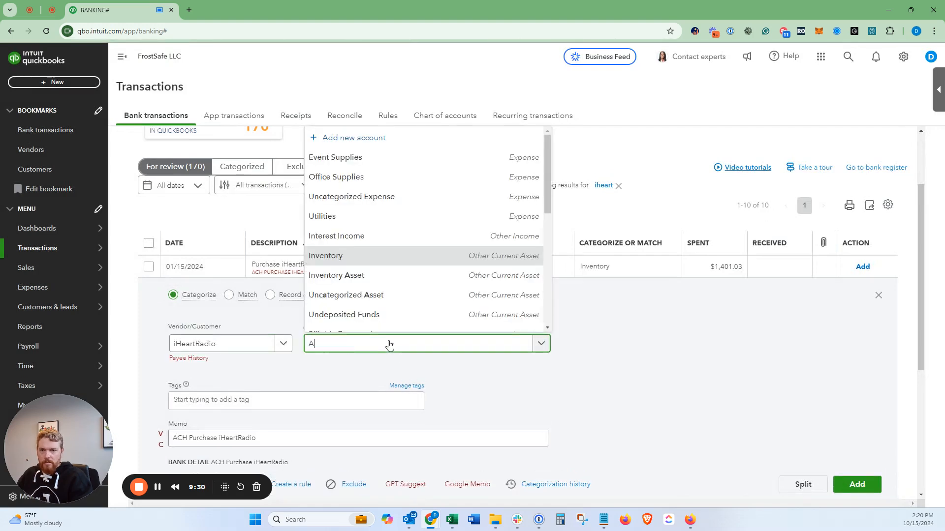
text(dver)
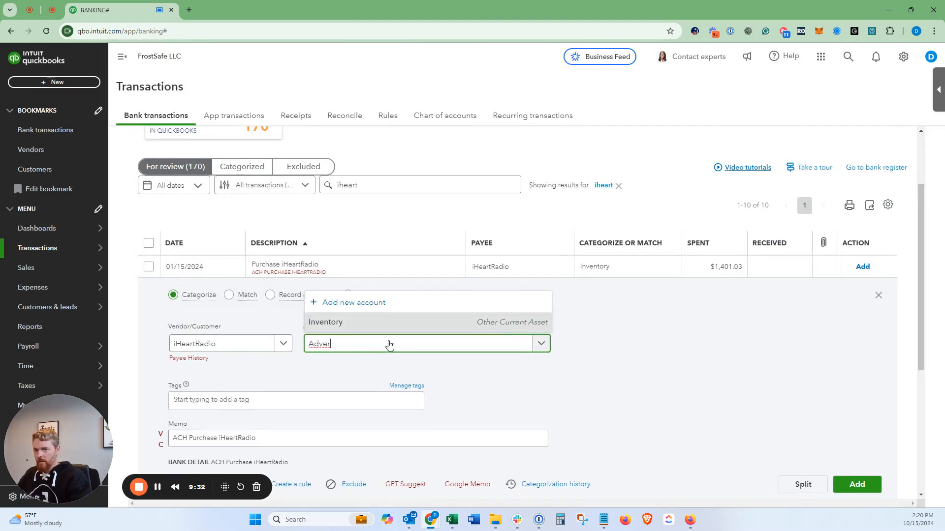
text(tising)
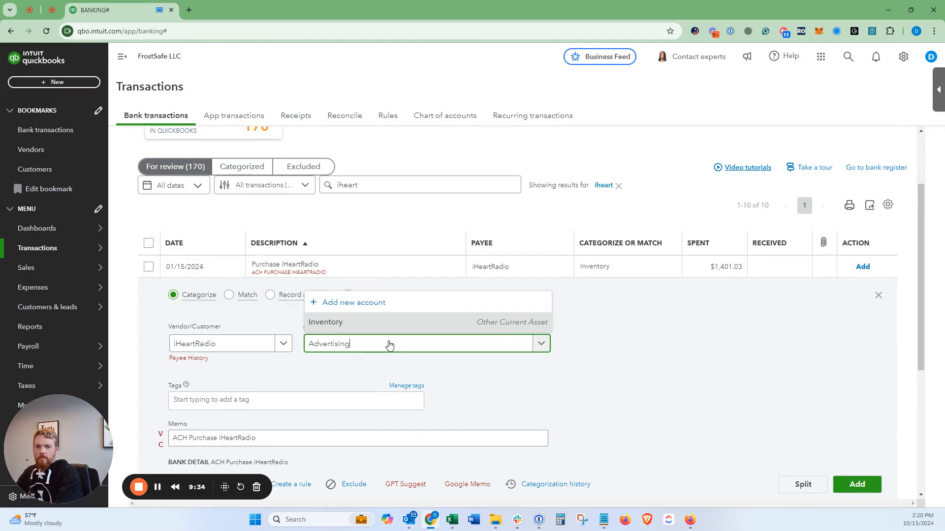
key(ctrl+a)
key(Return)
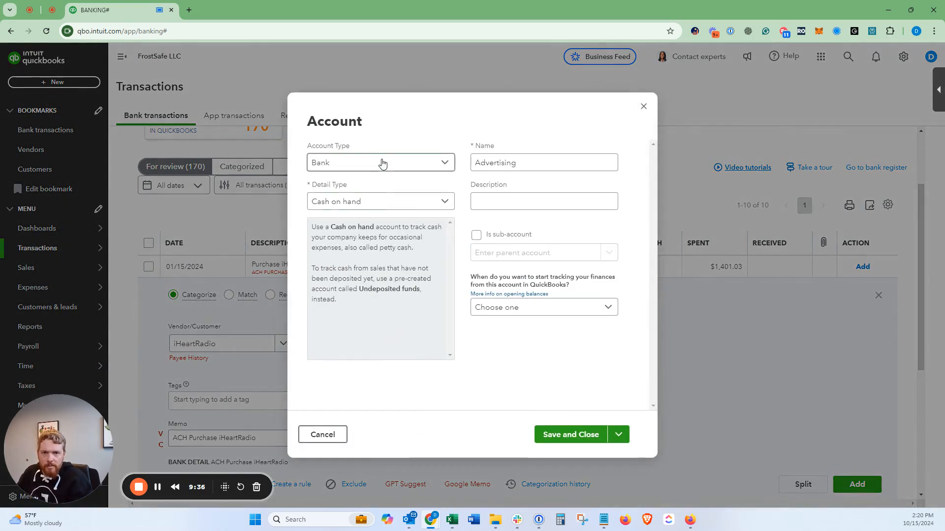
click(382, 162)
scroll(373, 253, down, 2)
scroll(373, 253, down, 3)
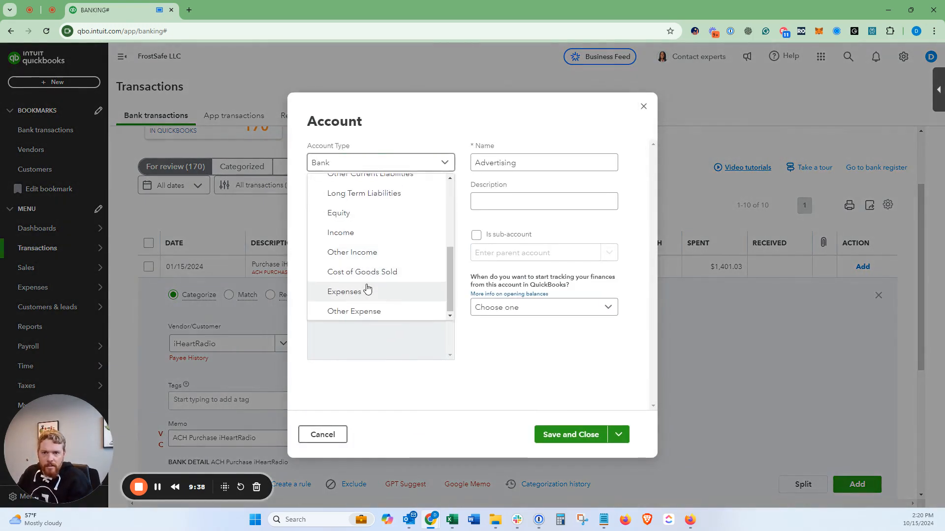
click(369, 289)
click(526, 162)
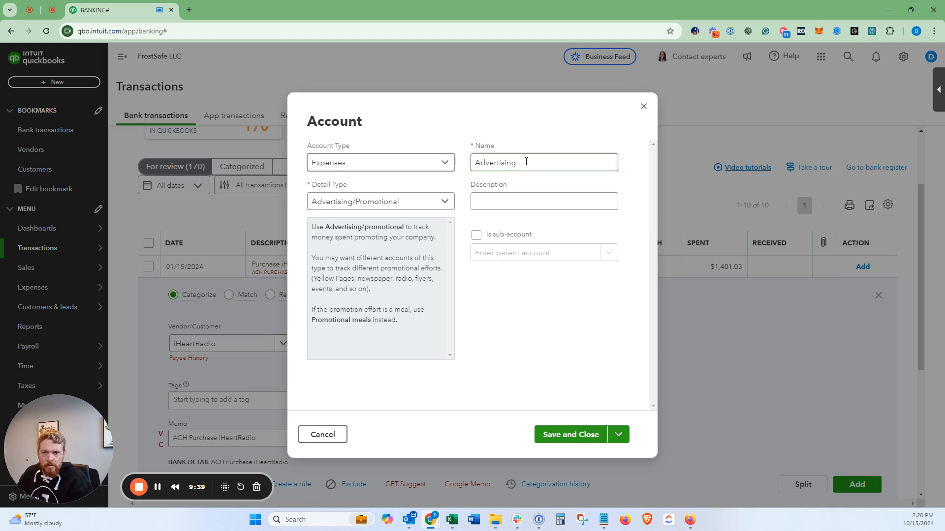
click(566, 435)
Step: Assign the Advertising account to the 01/15/2024 iHeartRadio transaction
click(441, 343)
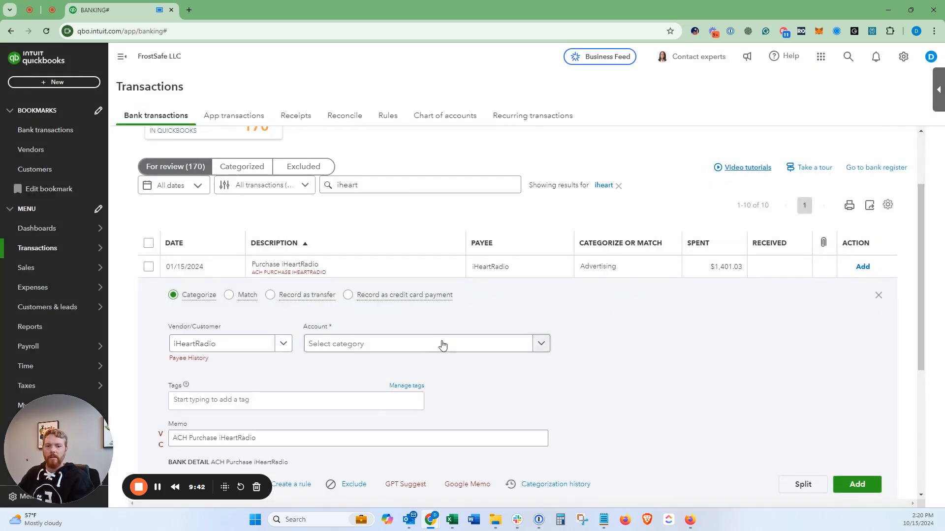
text(adv)
click(403, 323)
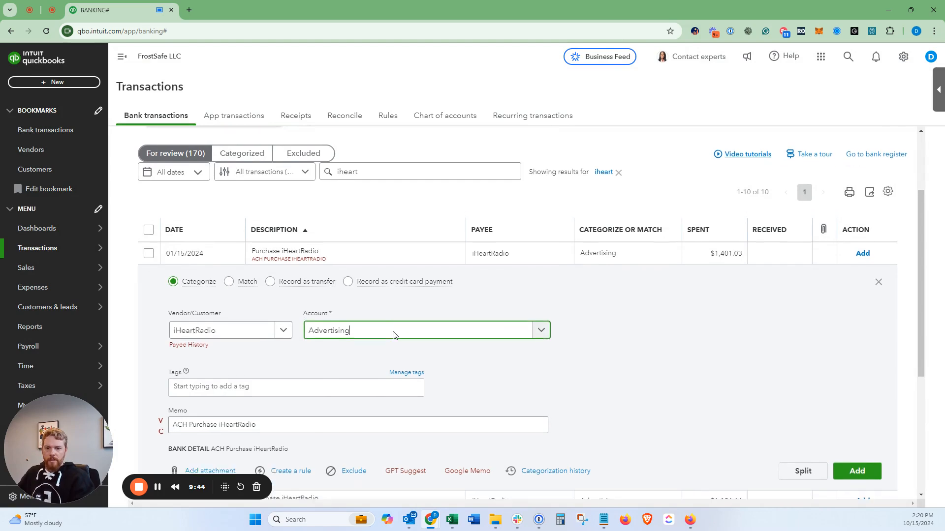
Step: Start a rule from the 01/15/2024 transaction, base its condition on Bank text, and name it iHeartRadio
scroll(342, 331, down, 2)
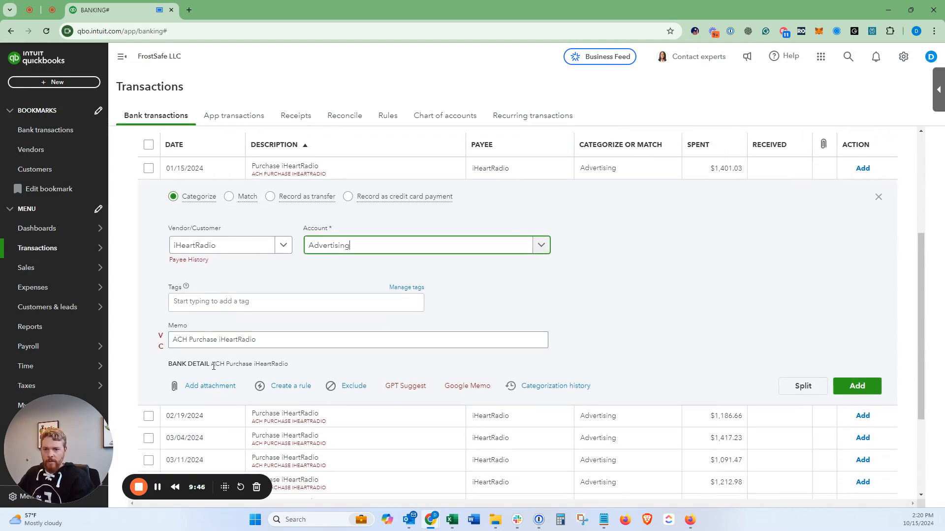
drag(211, 365, 309, 368)
key(ctrl+c)
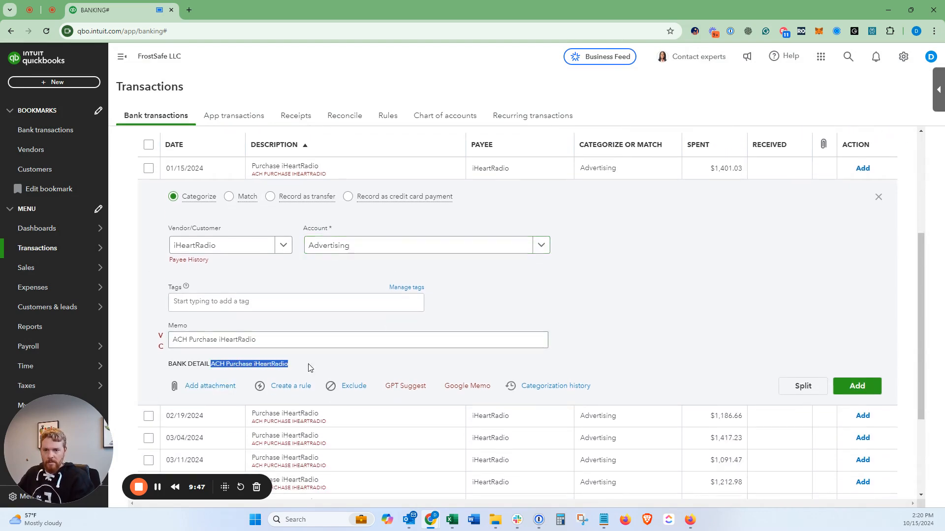
click(299, 388)
click(532, 220)
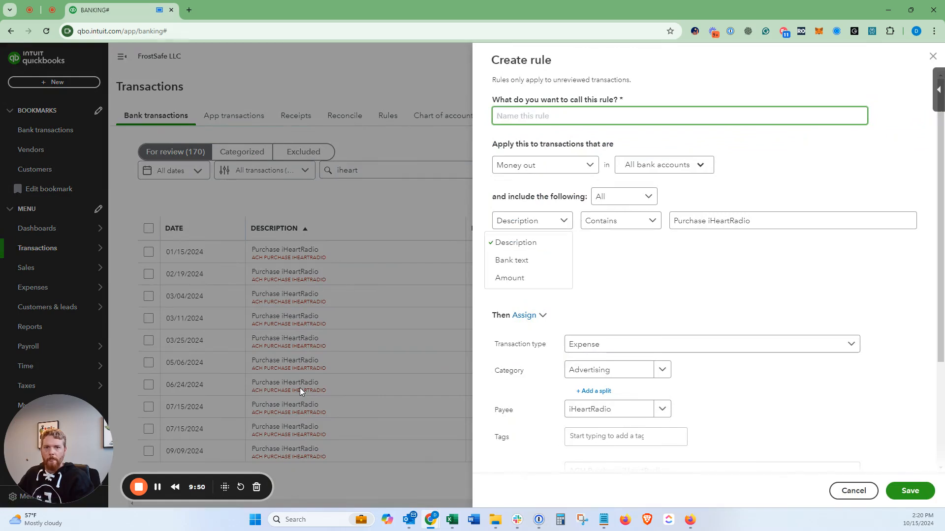
click(526, 259)
click(539, 114)
key(ctrl+v)
drag(551, 116, 485, 118)
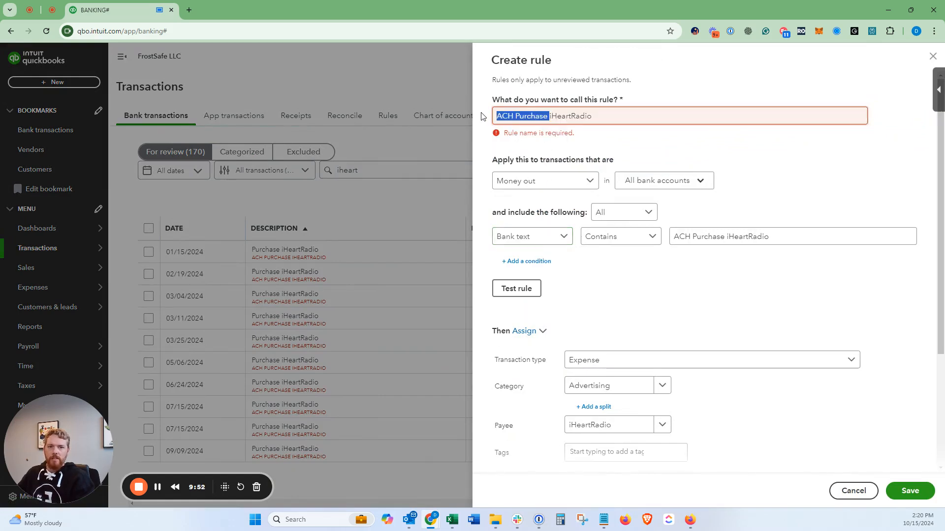
key(BackSpace)
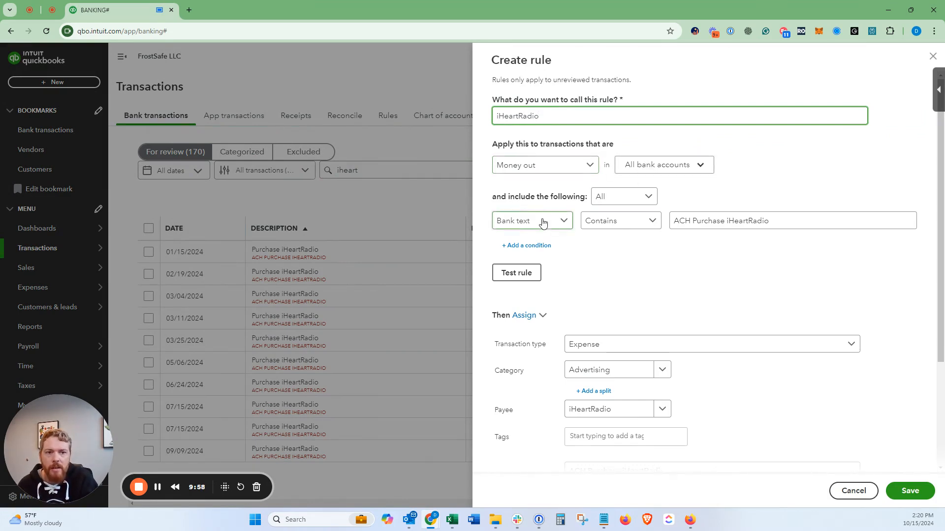
Step: Shorten the Bank text condition to contain only iHeartRadio and test the rule, keeping the Contains comparison
click(698, 221)
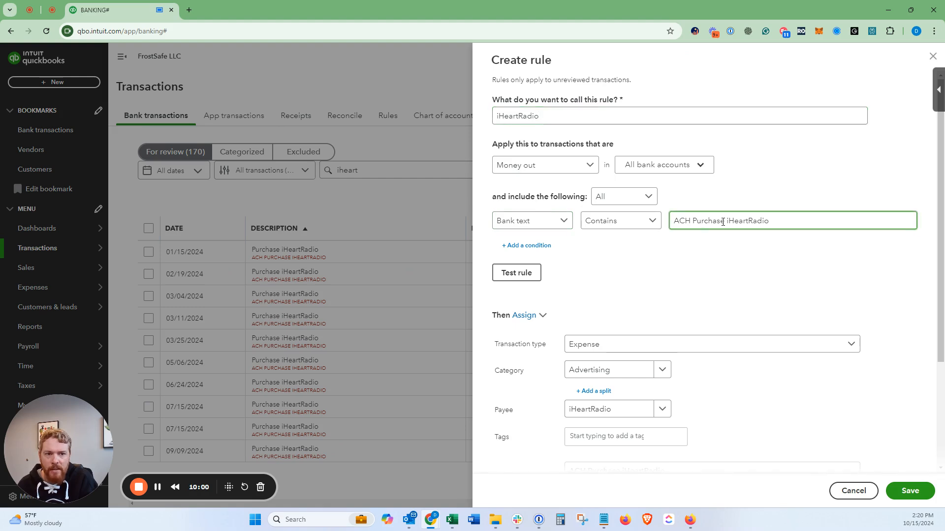
drag(726, 222, 618, 223)
key(BackSpace)
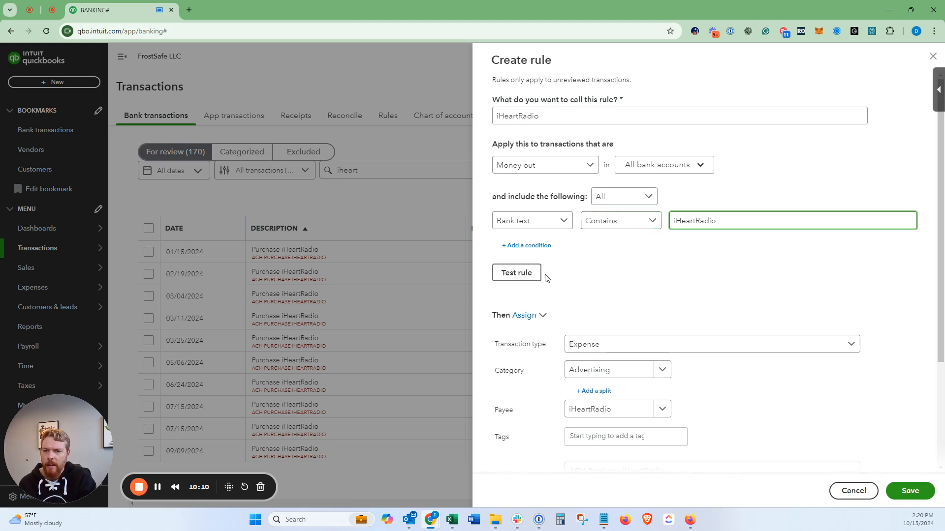
click(532, 277)
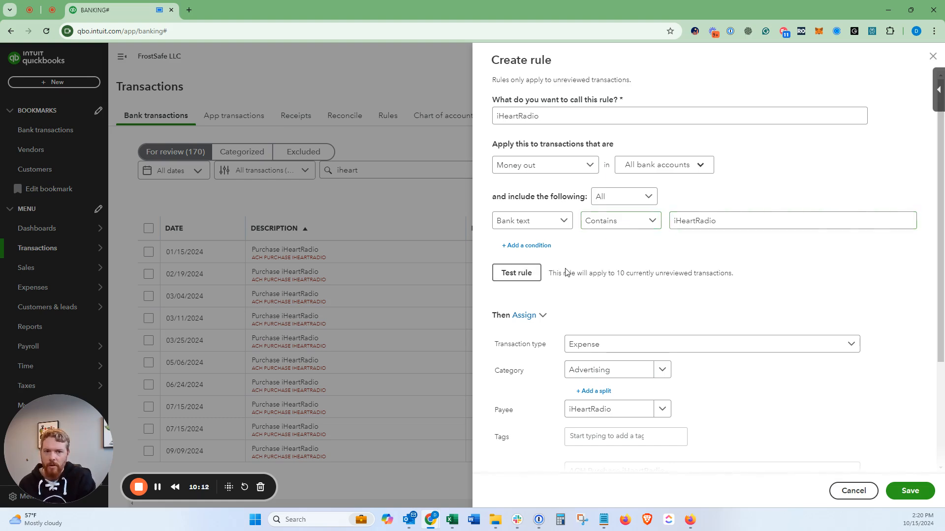
drag(566, 273, 653, 269)
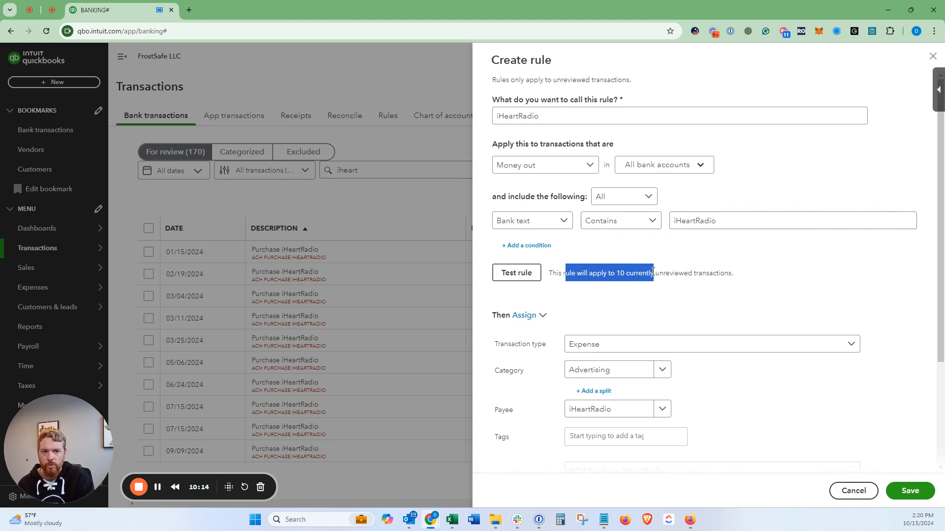
click(653, 272)
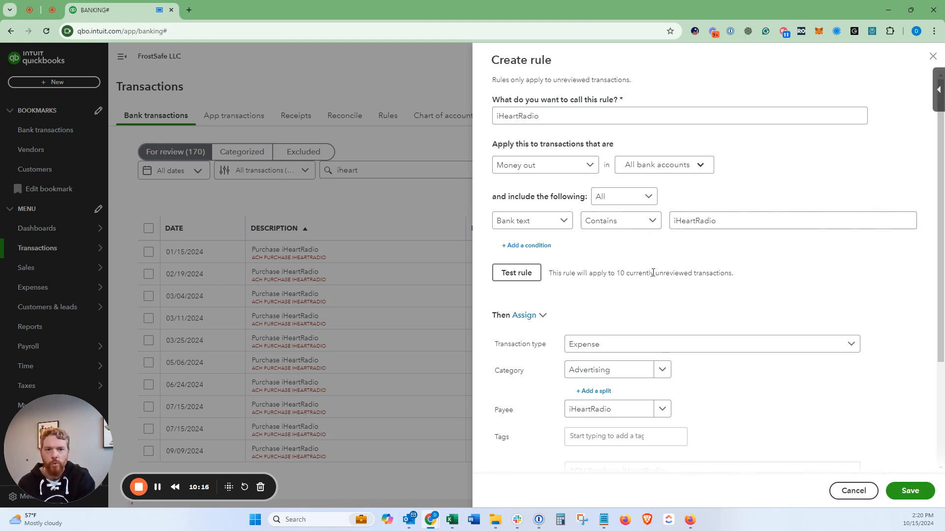
click(635, 226)
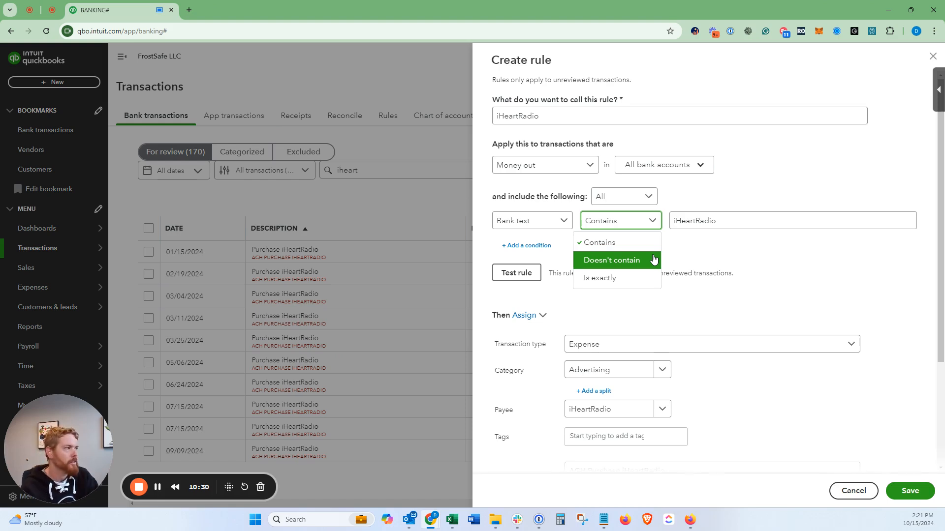
click(723, 255)
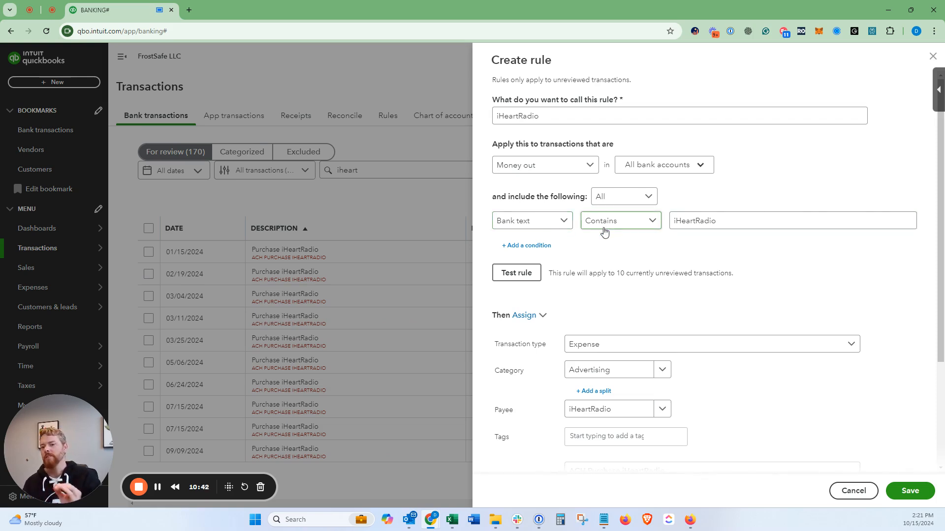
Step: Turn off Auto-add for the iHeartRadio rule, save it, and check the matching transactions for review
scroll(594, 244, down, 3)
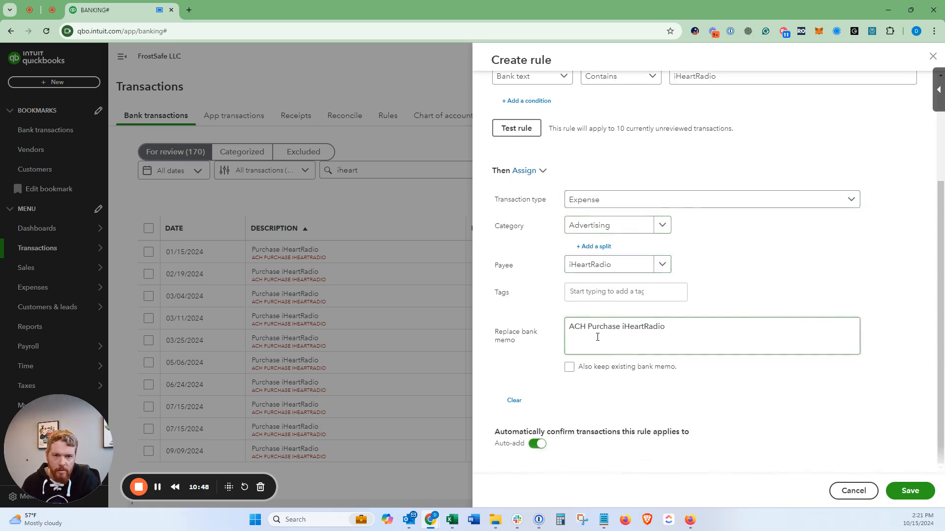
click(539, 445)
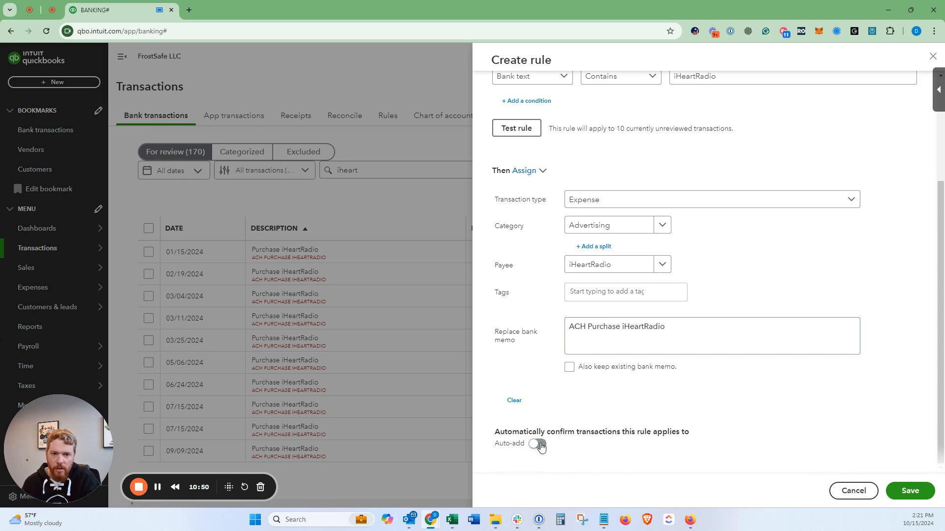
click(908, 491)
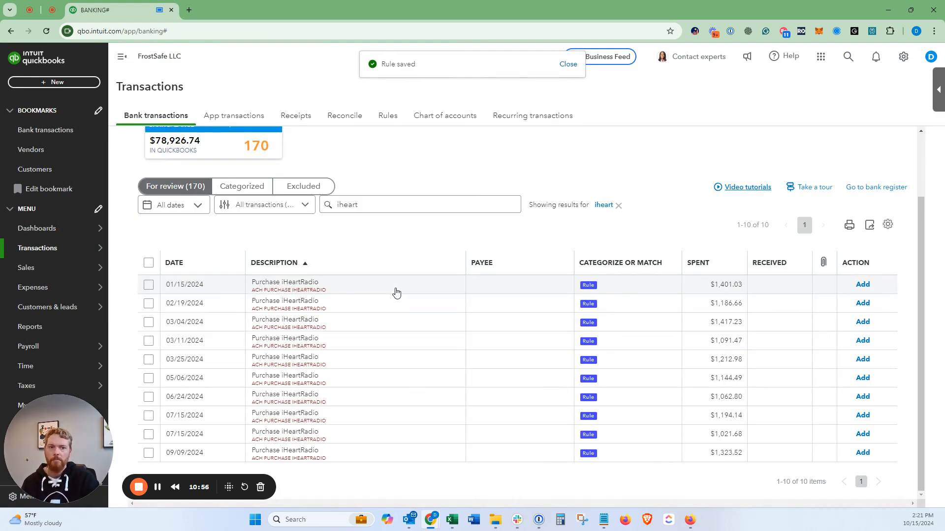
scroll(690, 322, up, 2)
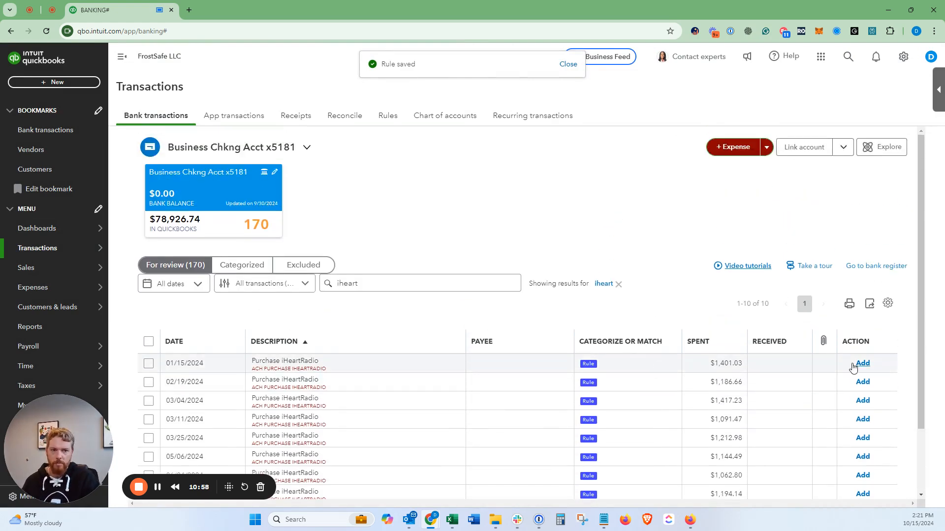
scroll(639, 374, down, 2)
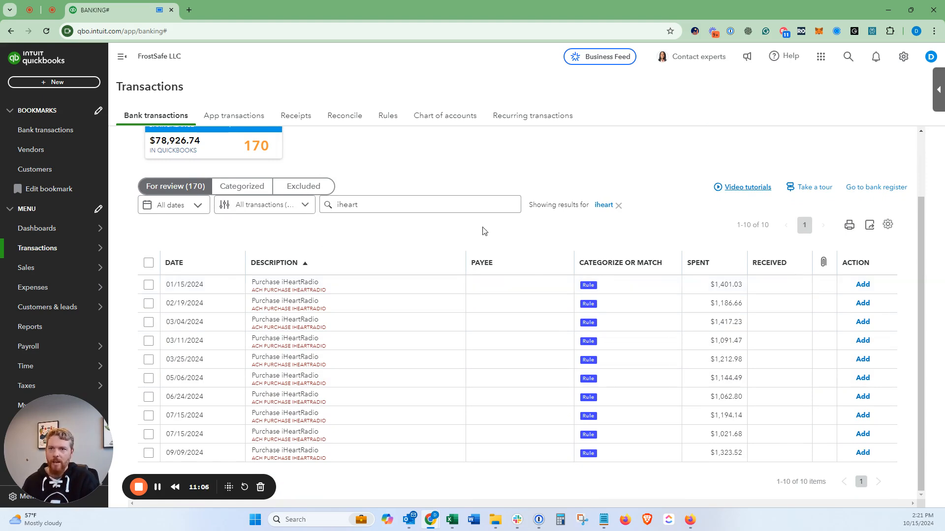
Step: Reload the bank transactions page and search the transactions for review for "heart"
click(47, 31)
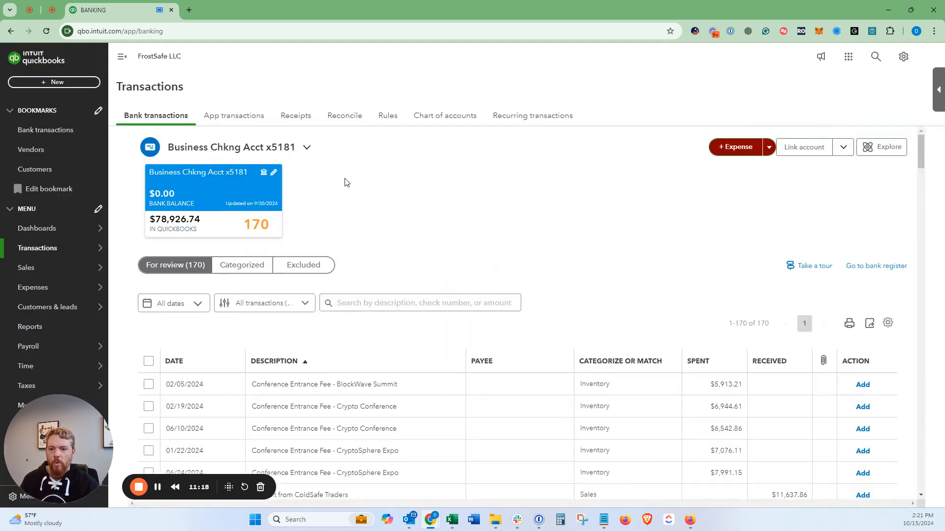
click(361, 304)
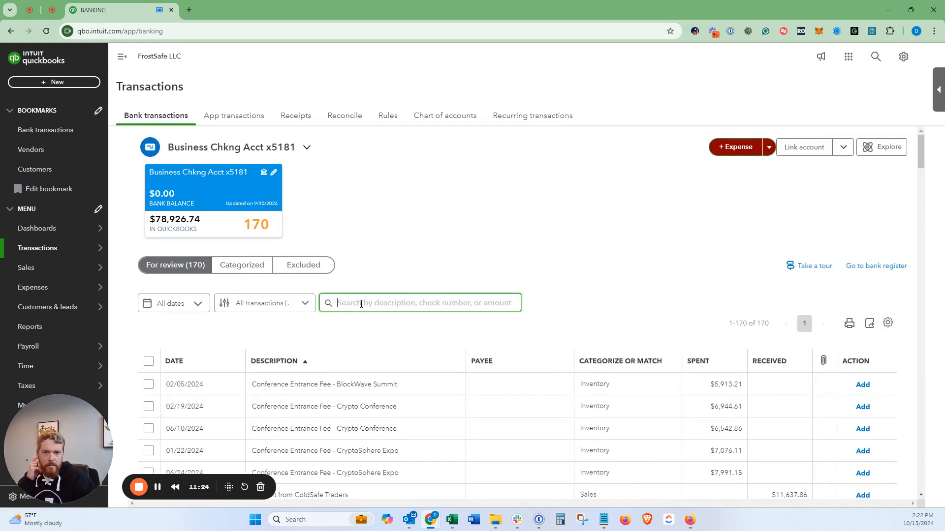
text(heart)
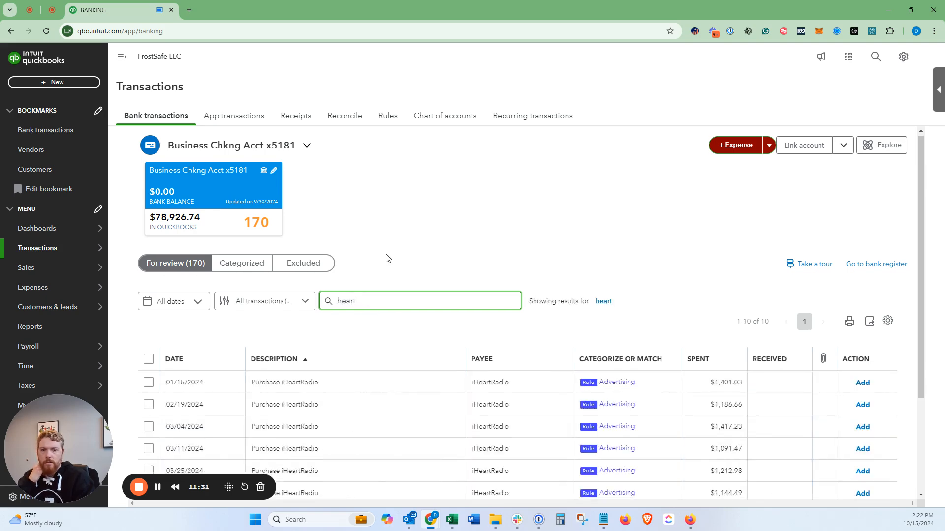
scroll(386, 258, down, 3)
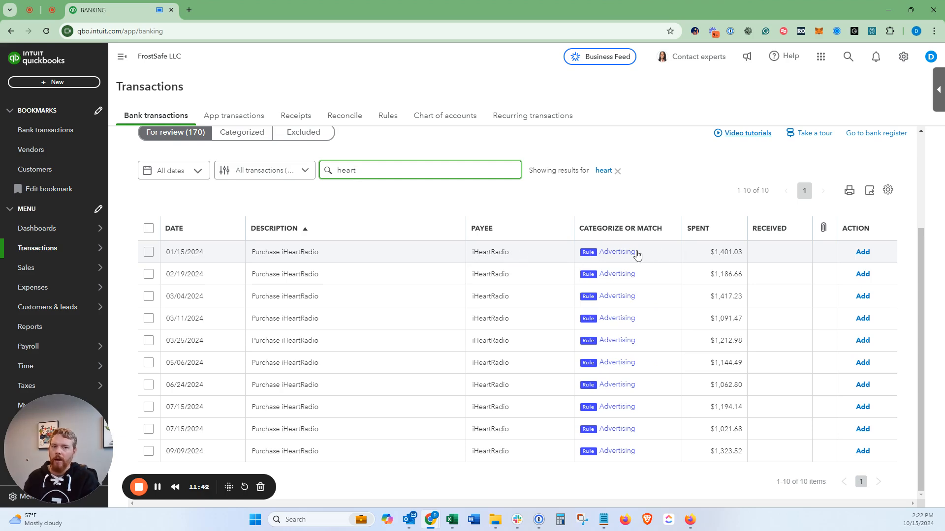
Step: Add the 01/15/2024, 02/19/2024 and 03/04/2024 iHeartRadio transactions to the books one by one
click(865, 253)
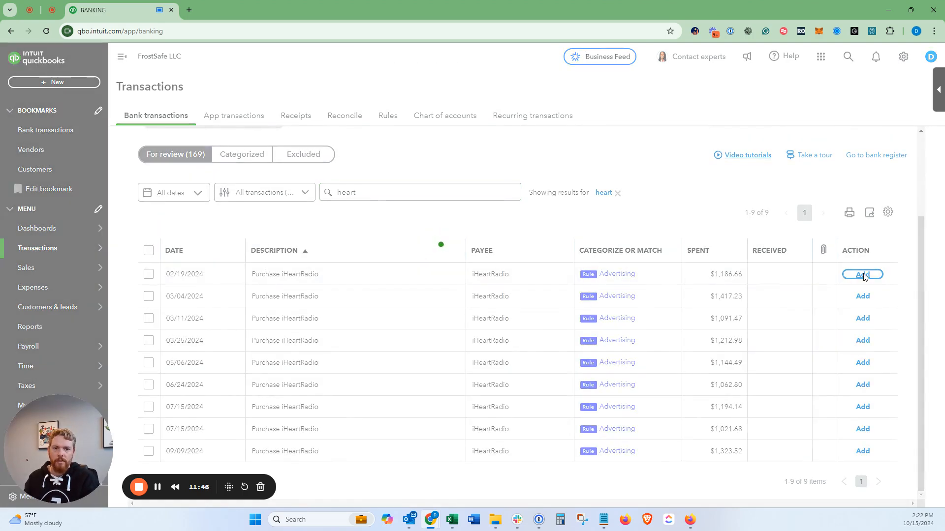
click(864, 290)
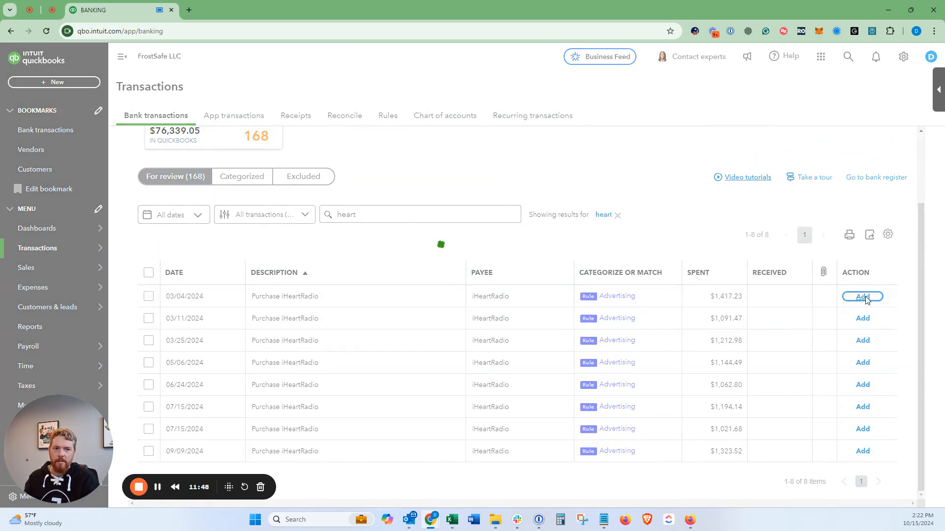
click(865, 296)
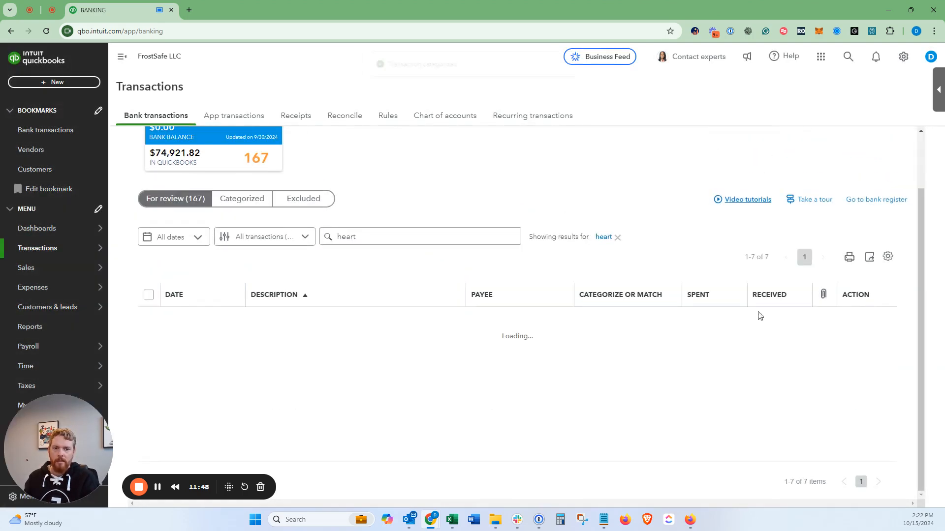
Step: Accept all remaining iHeartRadio transactions in one batch and clear the search filter
click(149, 295)
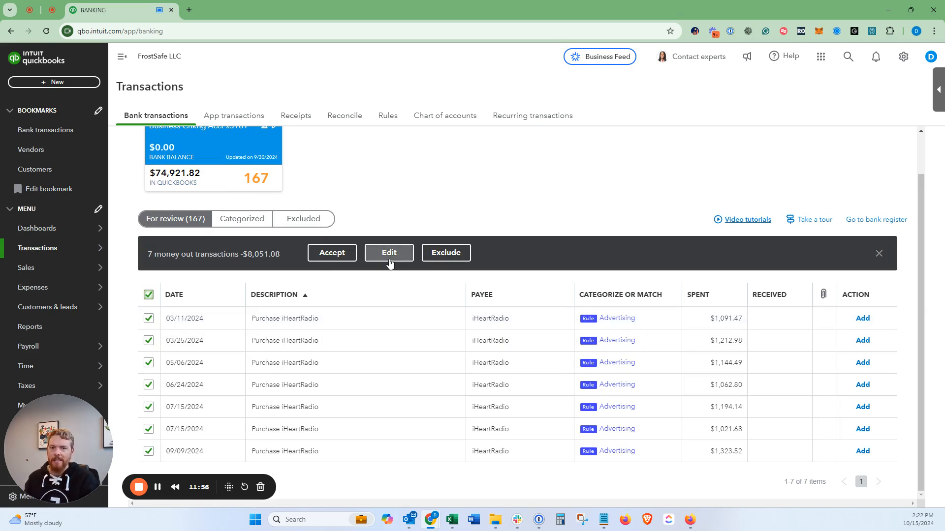
click(325, 261)
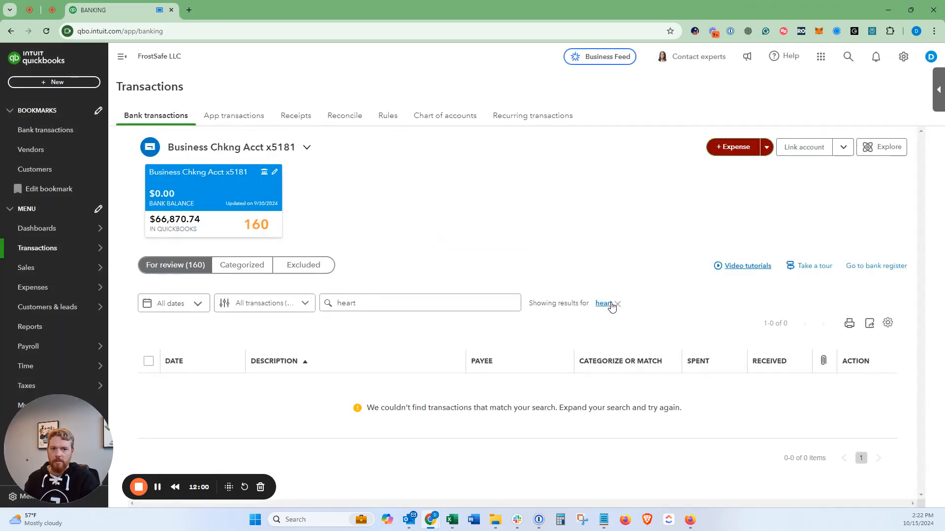
click(617, 304)
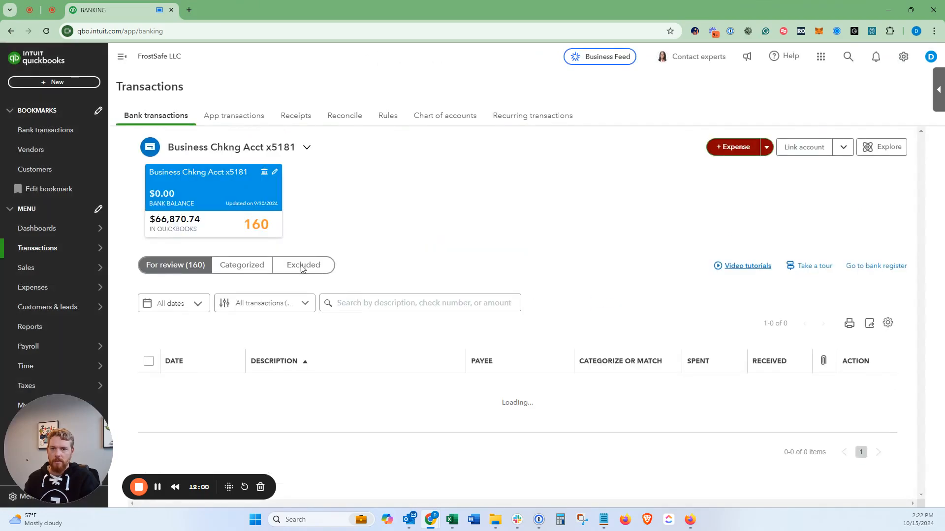
Step: Open the Profit and Loss report and drill into the Utilities total to examine its transactions
click(69, 328)
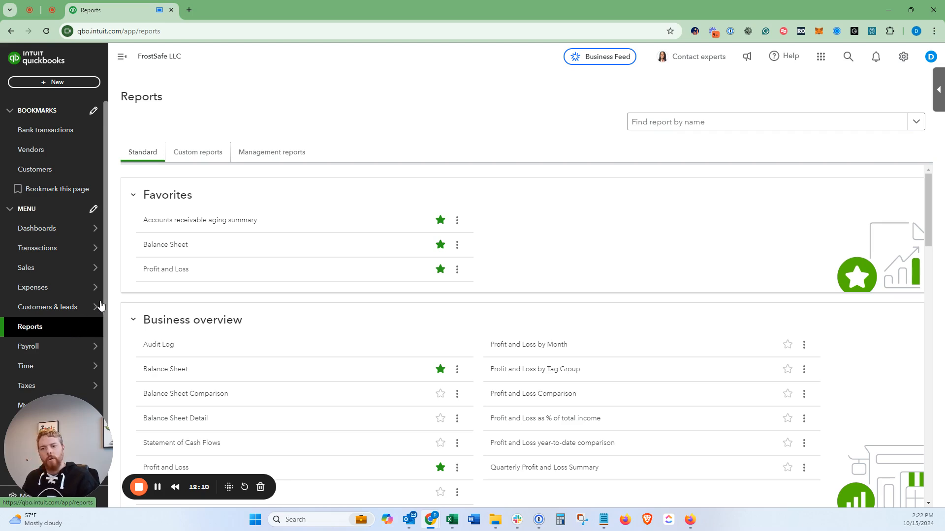
click(156, 271)
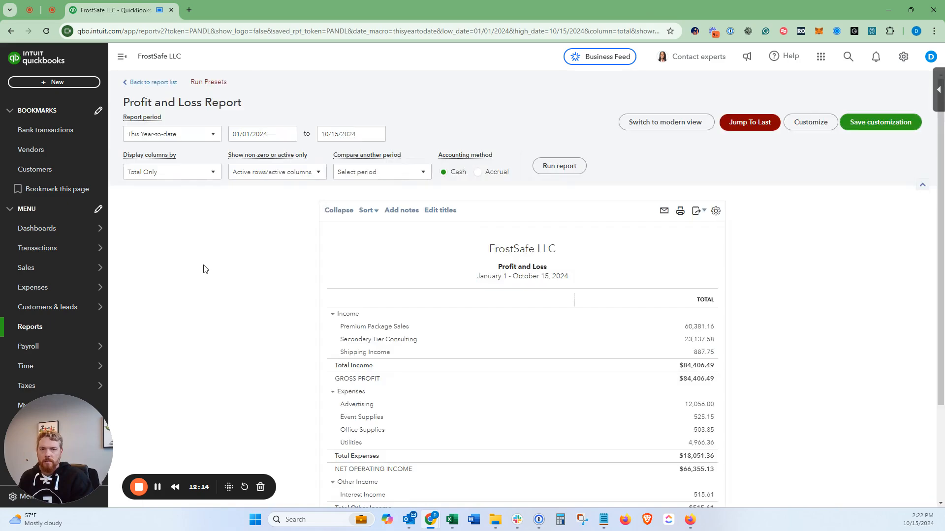
scroll(202, 268, down, 3)
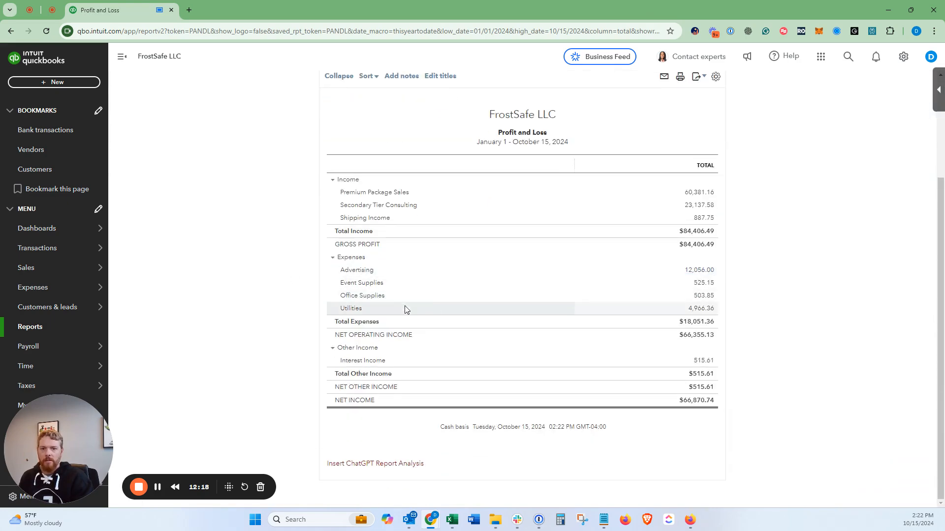
click(703, 309)
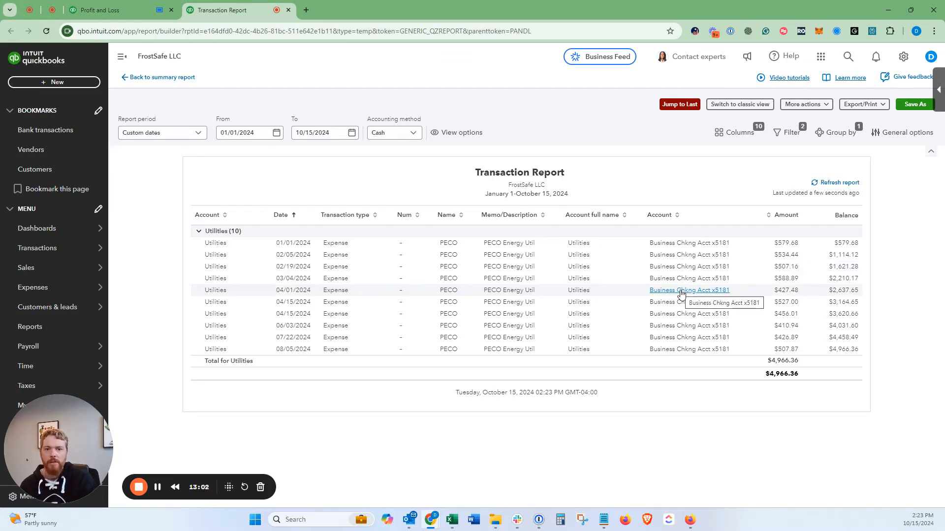
Step: Go to the bank rules page and show the list of existing rules
mouse_move(56, 248)
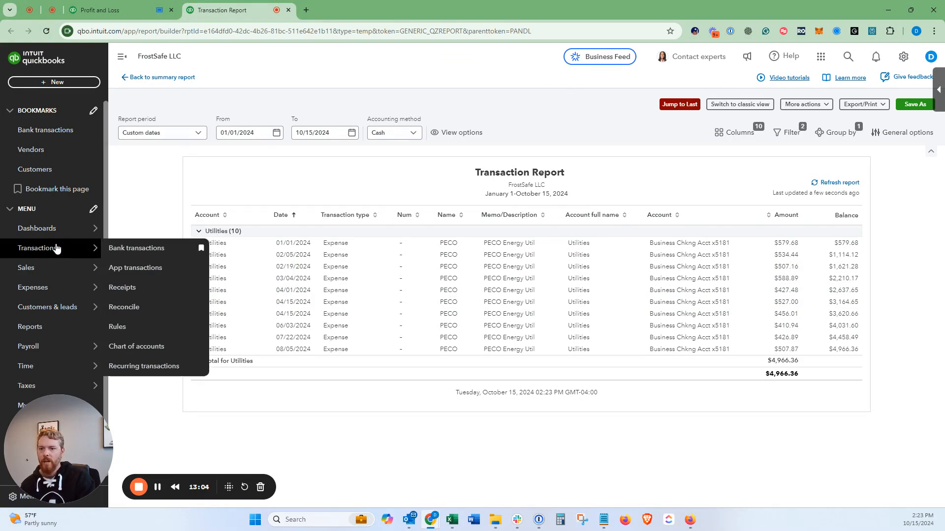
click(126, 331)
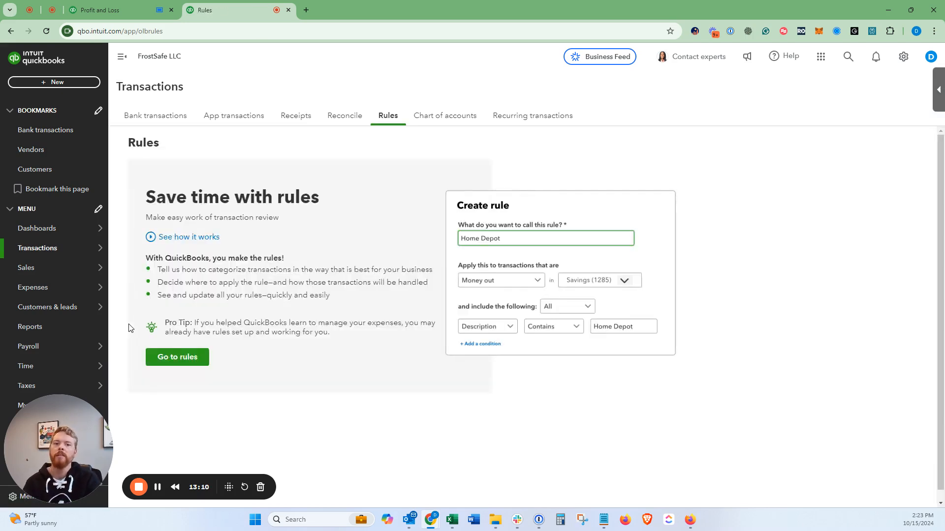
click(178, 358)
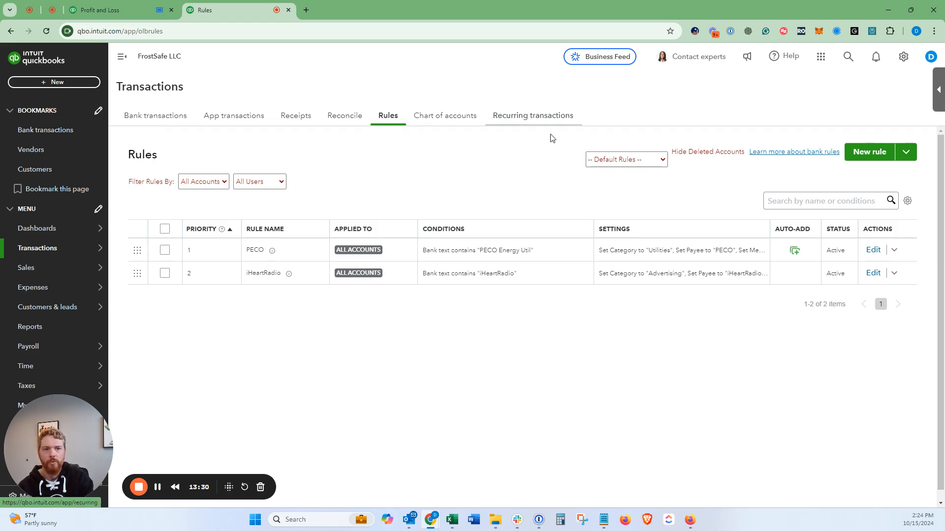
Step: Review the available actions and the settings of the PECO rule, and close it without saving changes
click(894, 250)
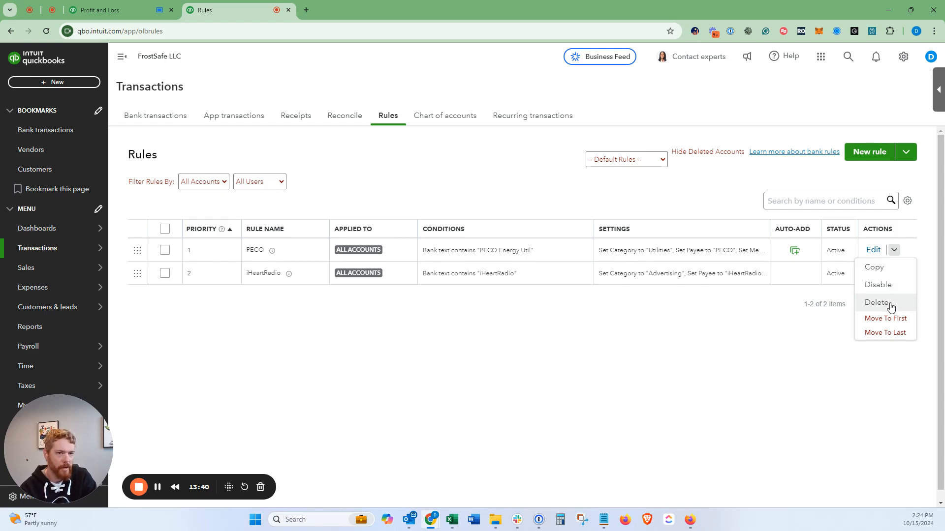
click(873, 249)
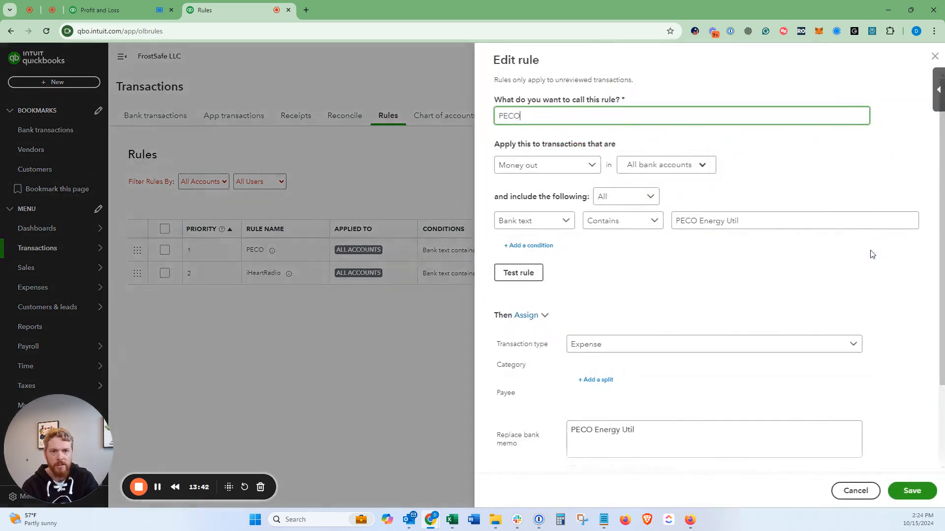
scroll(831, 269, down, 3)
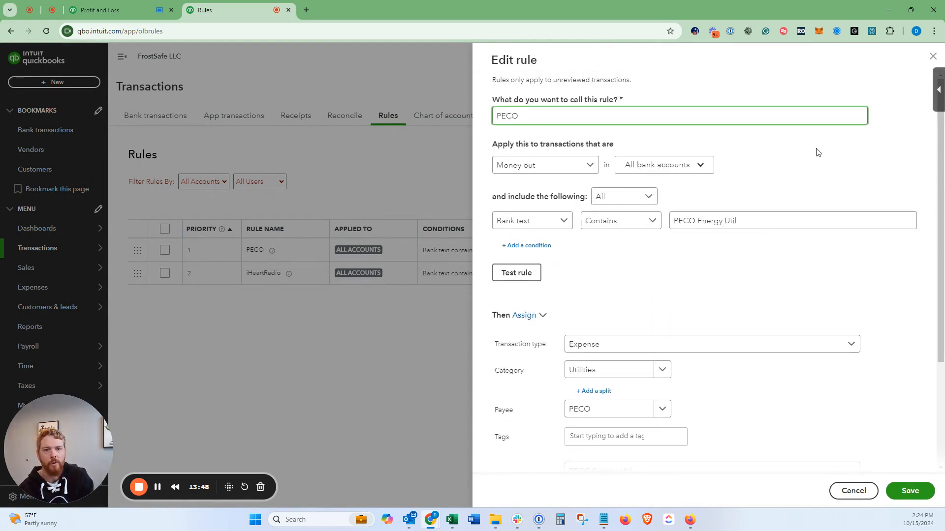
click(931, 59)
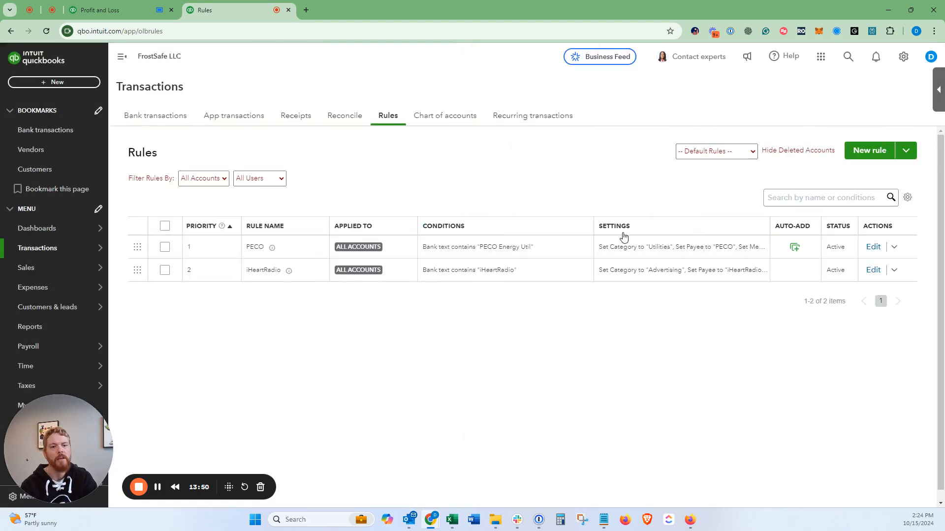